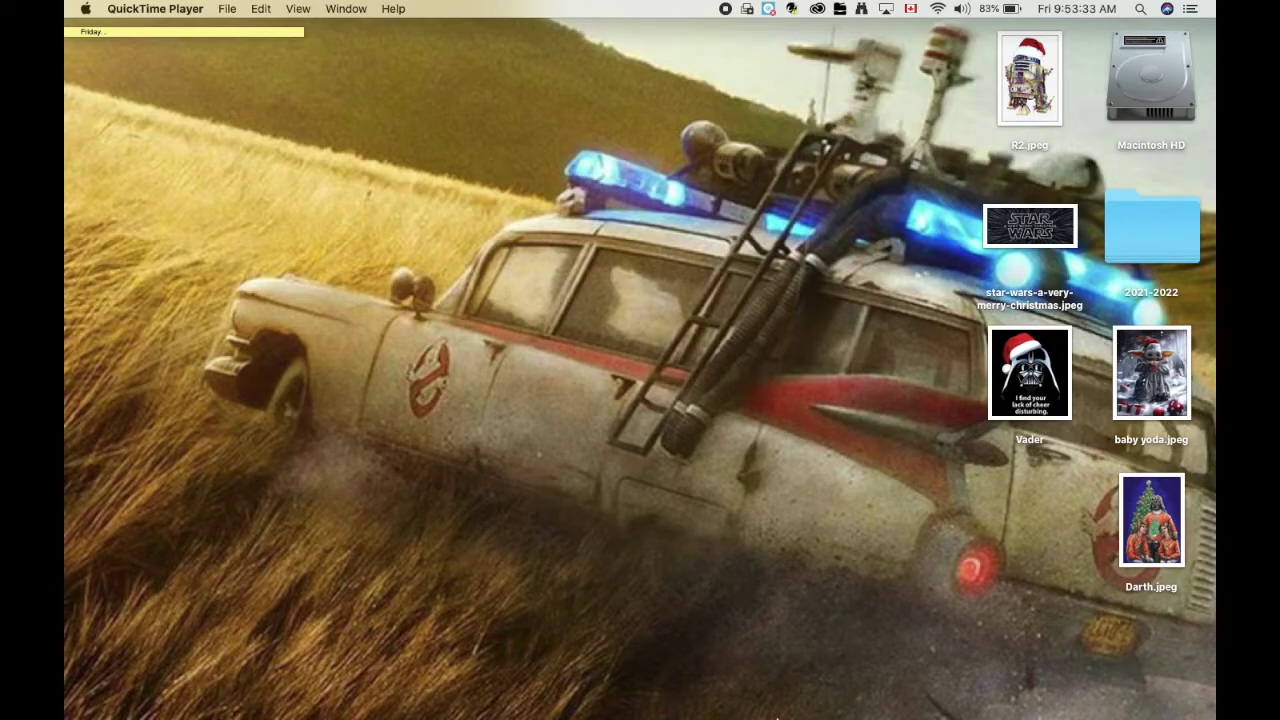
- Launch Adobe Illustrator 2020 from the Dock so its Home screen with presets appears
{"action": "left_click", "coordinate": [730, 692]}
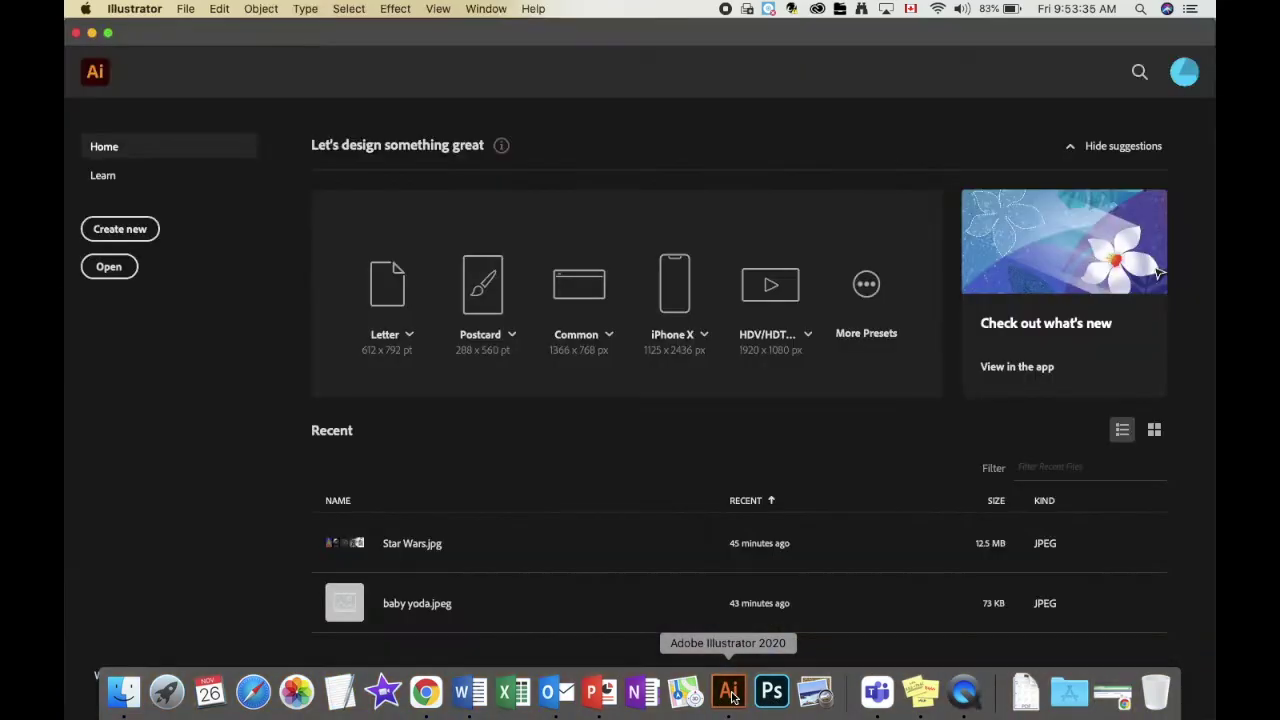
- Create a new document, Untitled-3, from the Custom 4000 x 1000 mm preset
{"action": "left_click", "coordinate": [120, 229]}
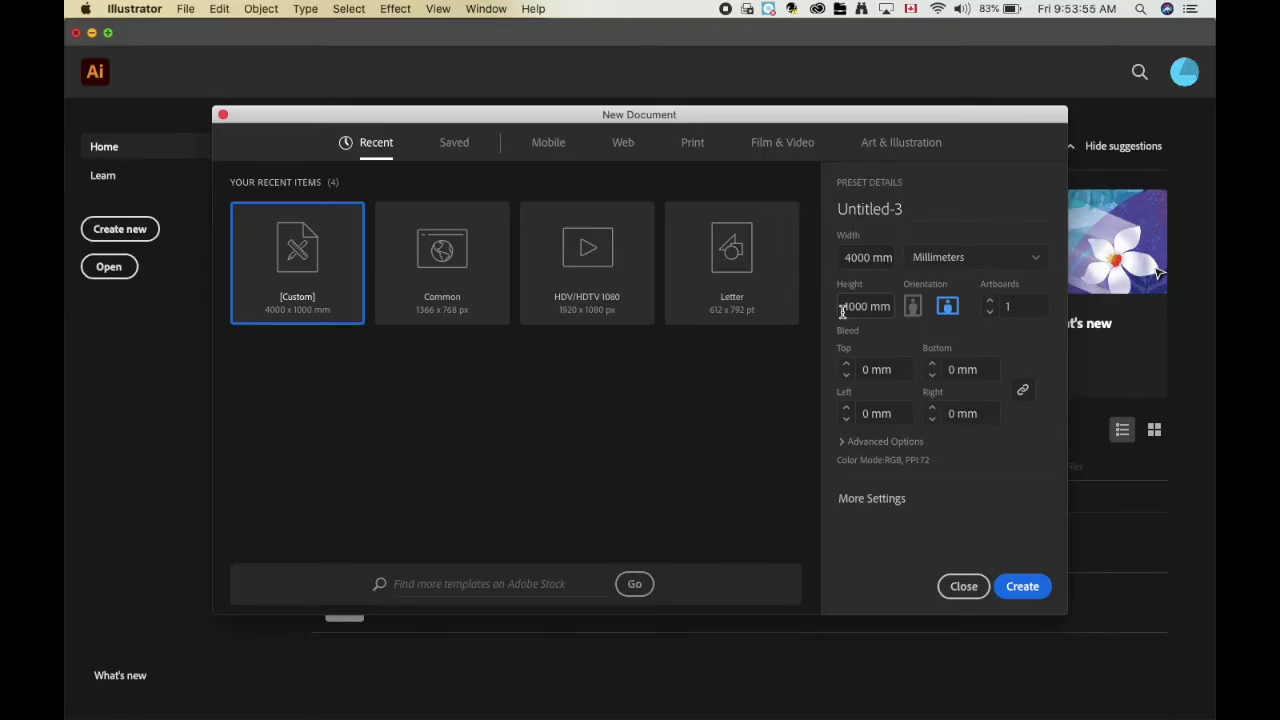
{"action": "left_click", "coordinate": [1035, 585]}
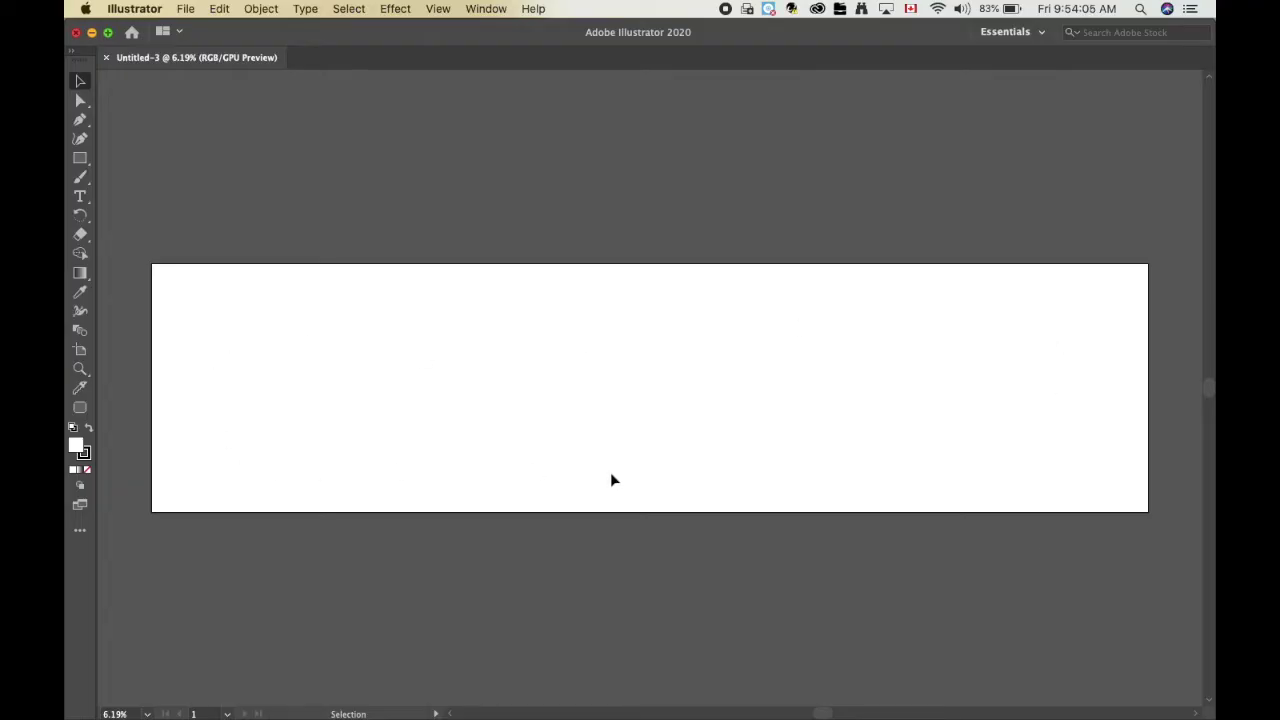
- Place the R2-D2 image at the artboard's top-left corner, sized to full artboard height
{"action": "left_click", "coordinate": [185, 8]}
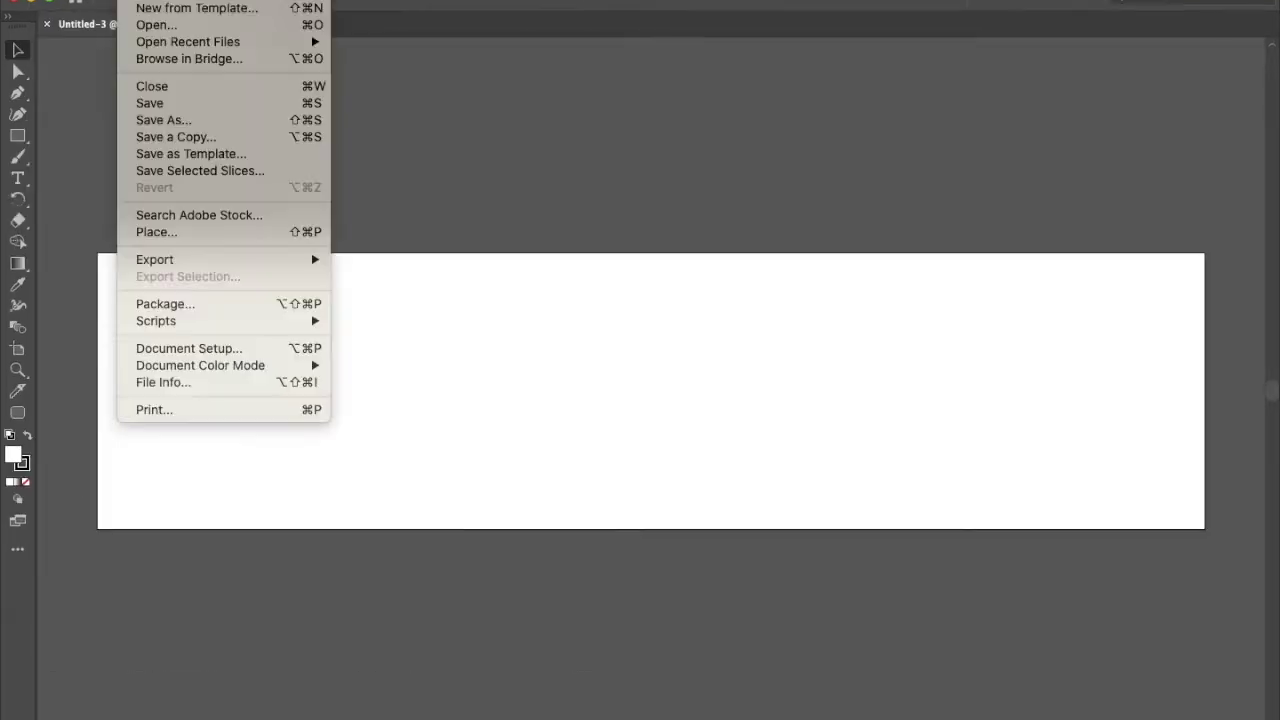
{"action": "left_click", "coordinate": [185, 232]}
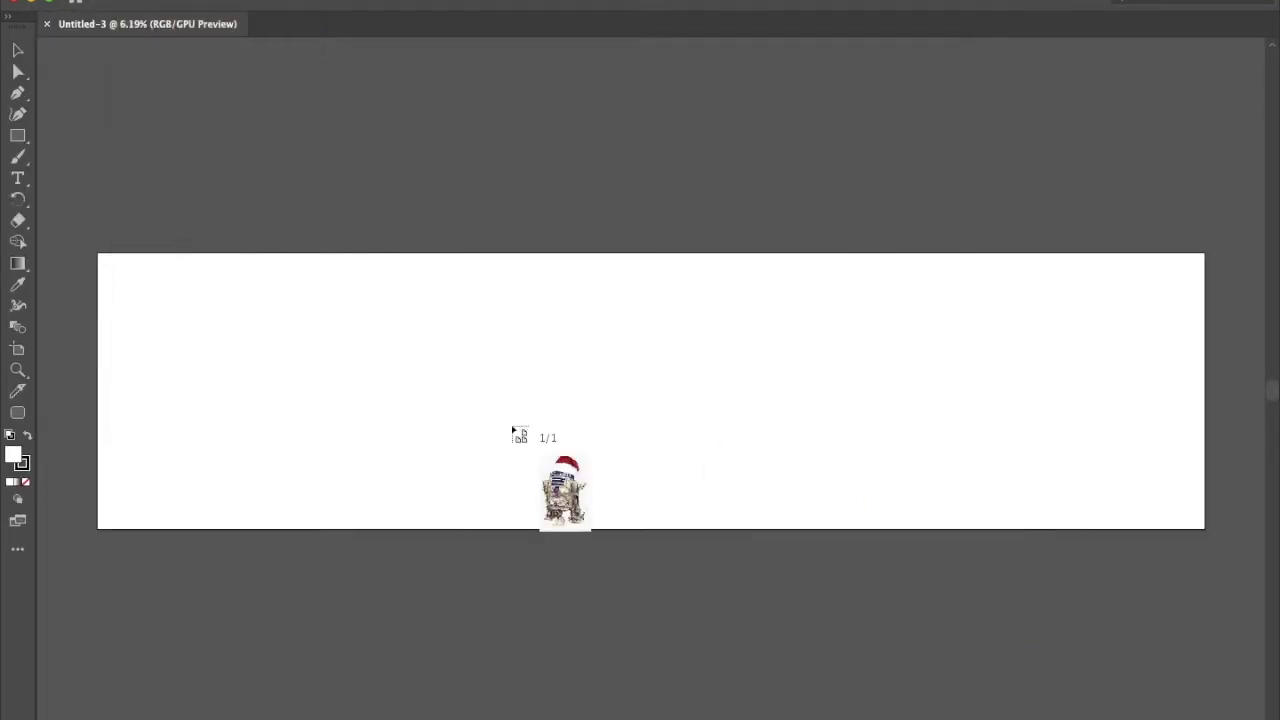
{"action": "left_click", "coordinate": [190, 356]}
{"action": "left_click_drag", "start_coordinate": [198, 366], "coordinate": [110, 272]}
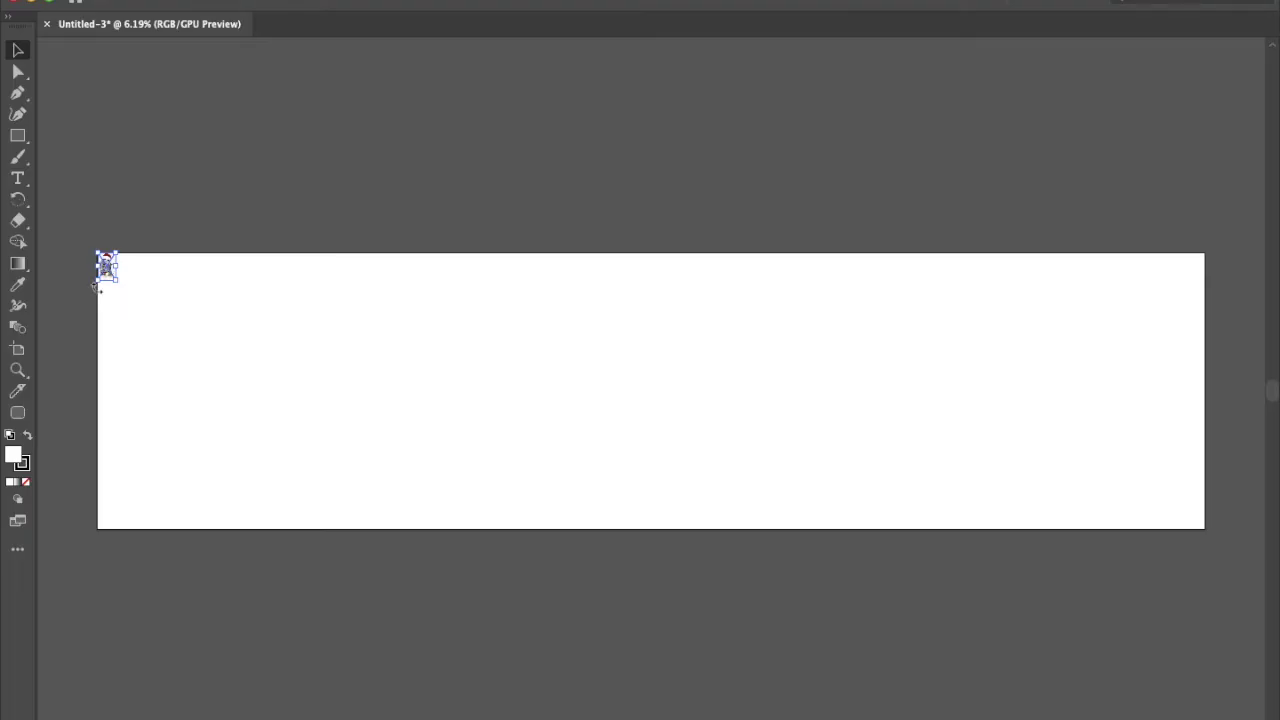
{"action": "left_click_drag", "start_coordinate": [121, 283], "coordinate": [369, 533]}
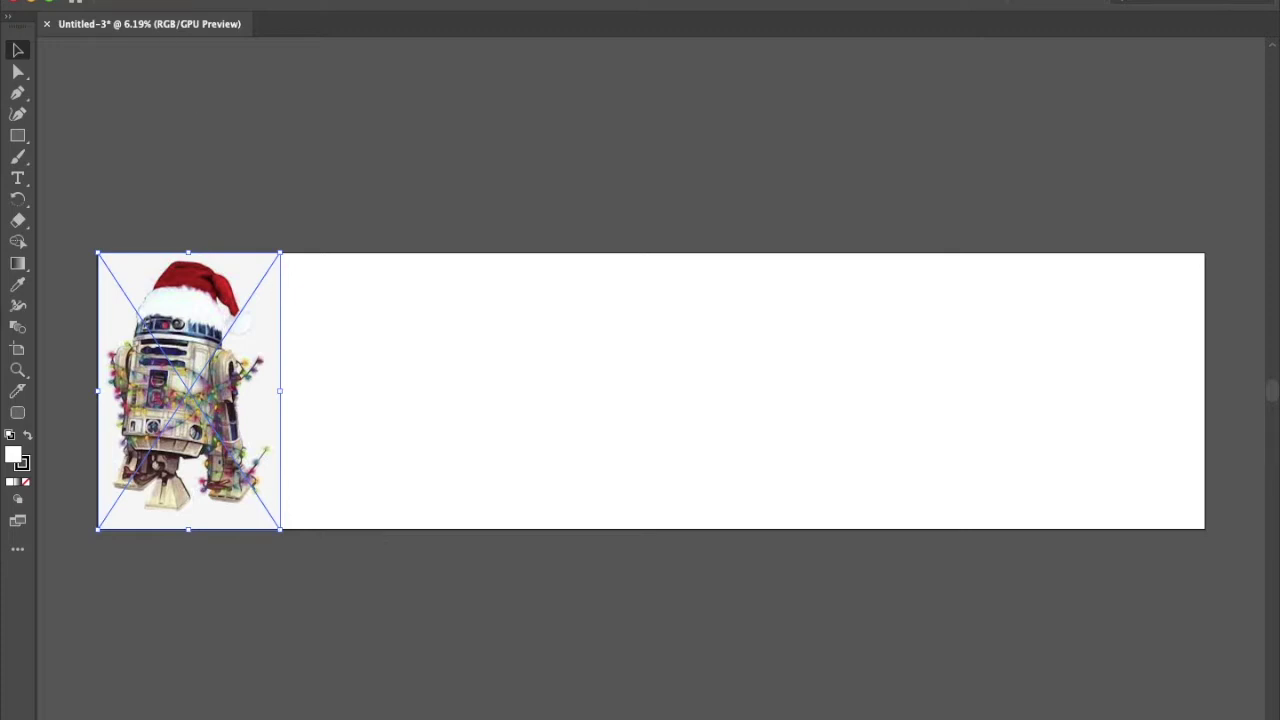
- Line up the Yoda, family Christmas, Vader and Star Wars logo images edge to edge
{"action": "left_click_drag", "start_coordinate": [280, 253], "coordinate": [512, 530]}
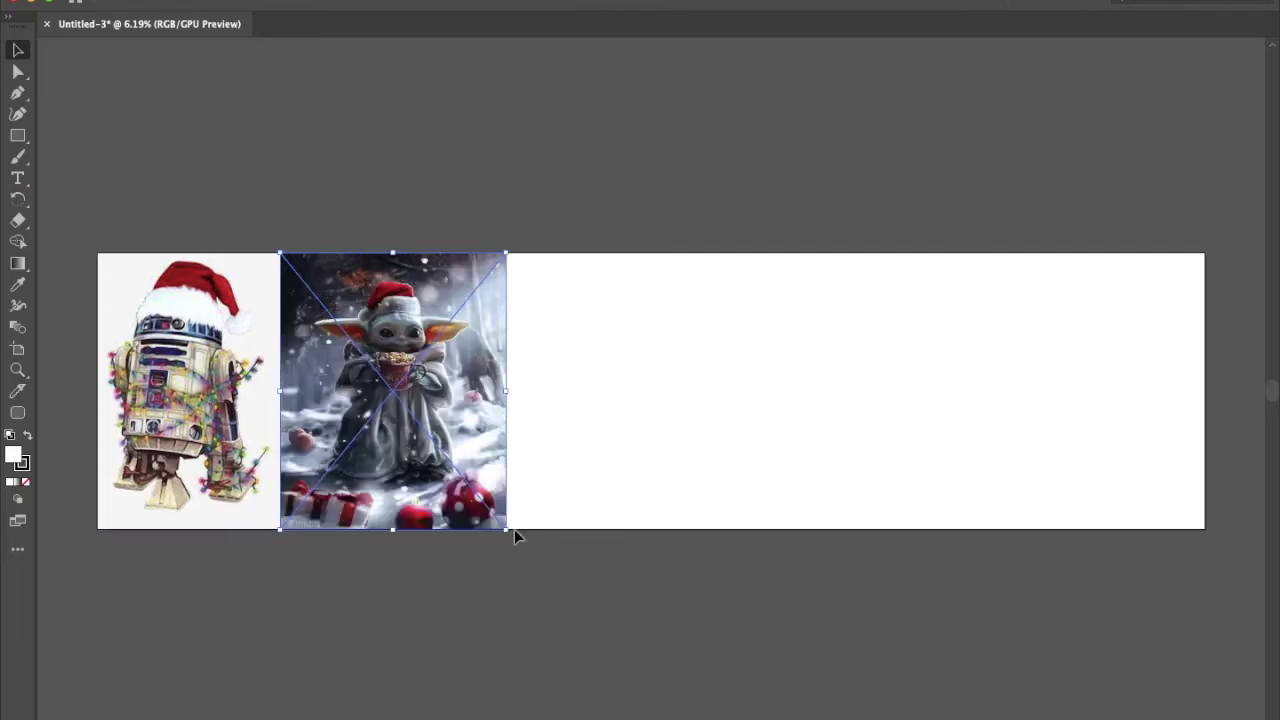
{"action": "left_click_drag", "start_coordinate": [1205, 253], "coordinate": [986, 537]}
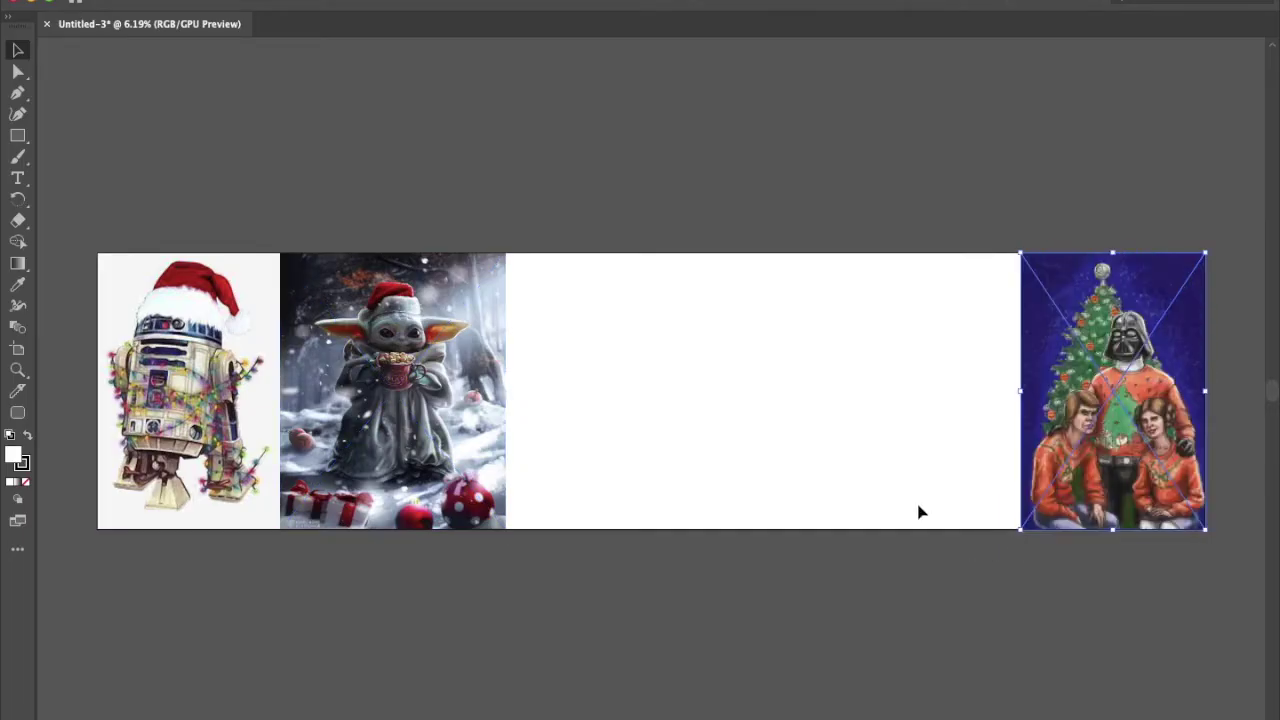
{"action": "left_click_drag", "start_coordinate": [1021, 253], "coordinate": [778, 590]}
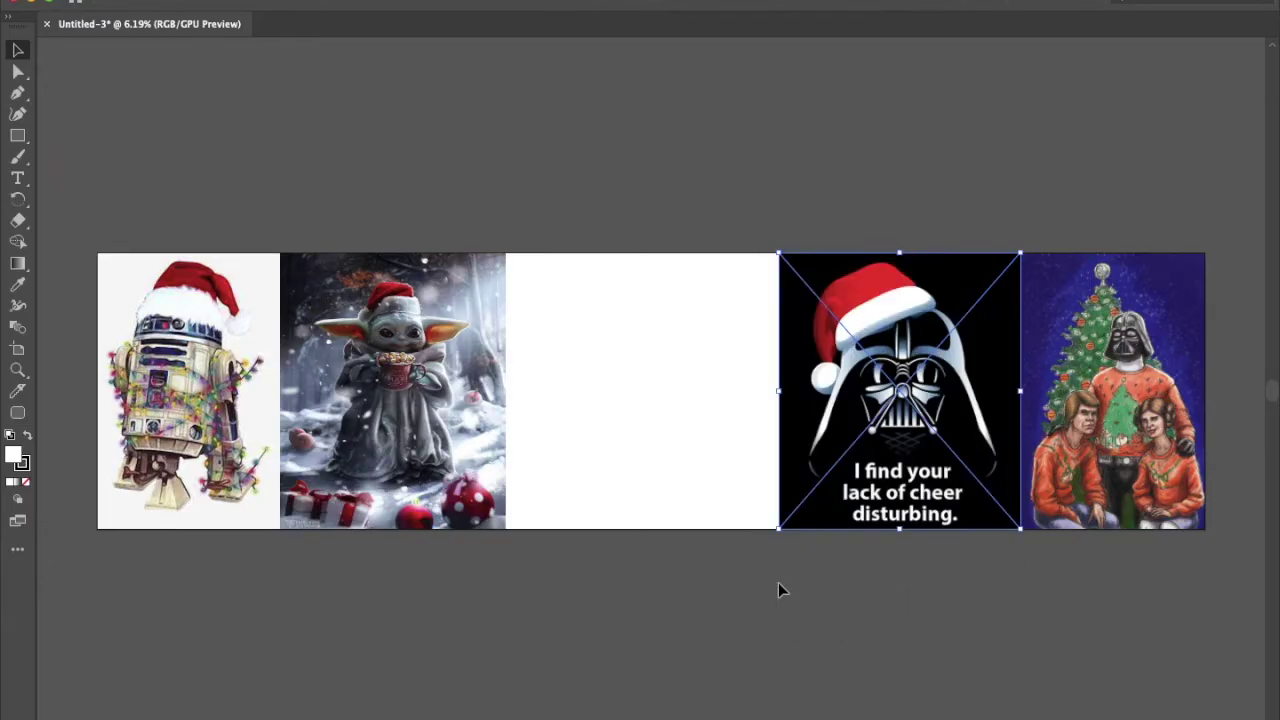
{"action": "key", "text": "ctrl+v"}
{"action": "left_click_drag", "start_coordinate": [615, 350], "coordinate": [779, 530]}
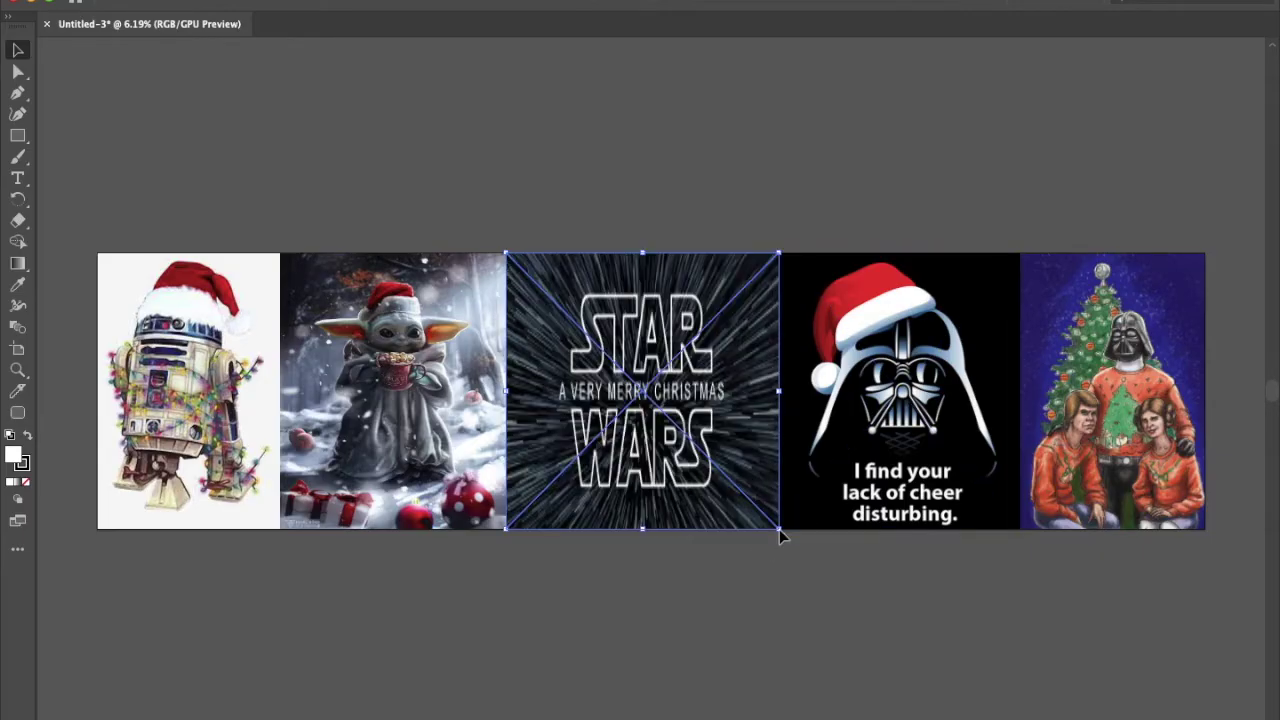
{"action": "left_click", "coordinate": [733, 580]}
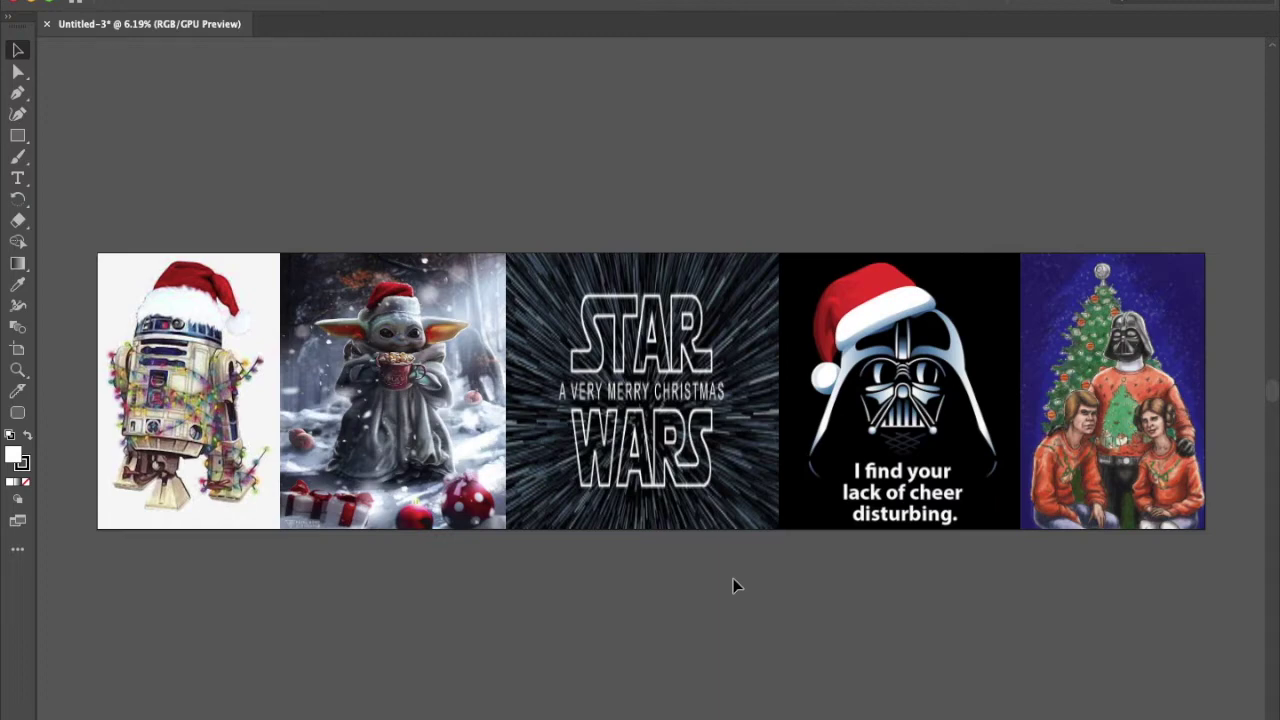
- Select all five images and group them together
{"action": "left_click", "coordinate": [200, 315]}
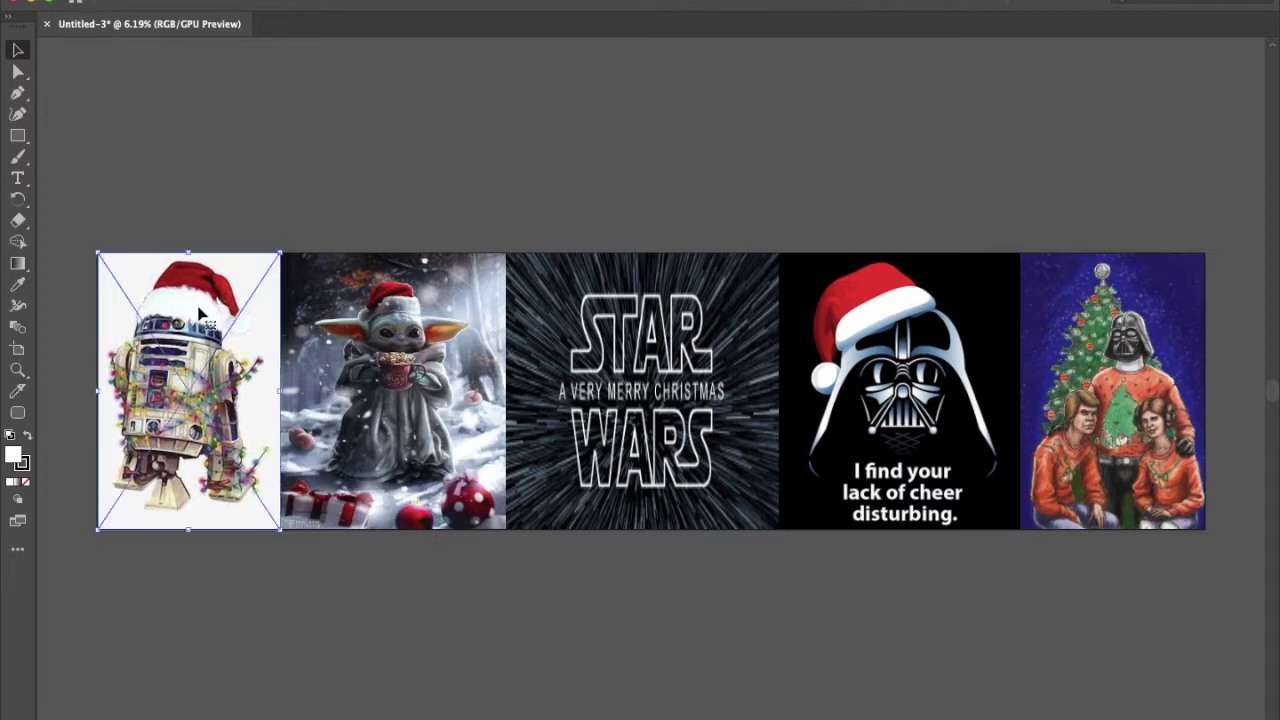
{"action": "left_click", "coordinate": [355, 337], "text": "shift"}
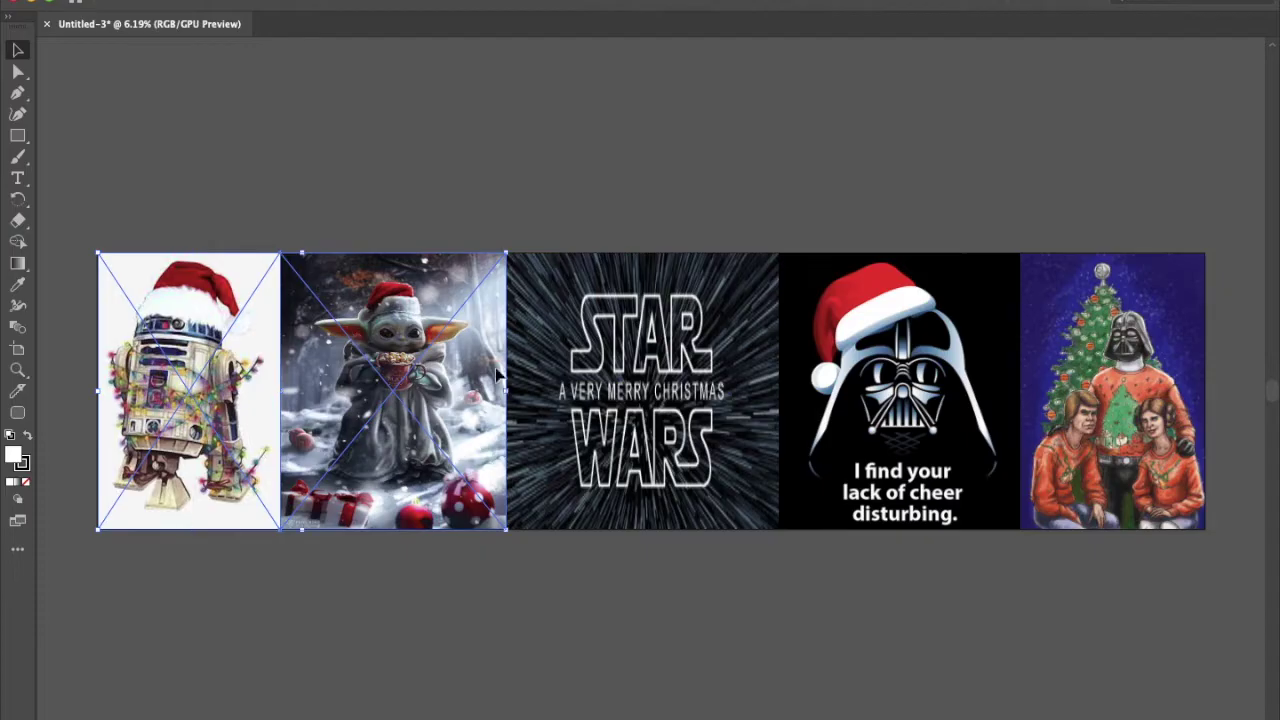
{"action": "left_click", "coordinate": [578, 390], "text": "shift"}
{"action": "left_click", "coordinate": [946, 388], "text": "shift"}
{"action": "left_click", "coordinate": [1066, 383], "text": "shift"}
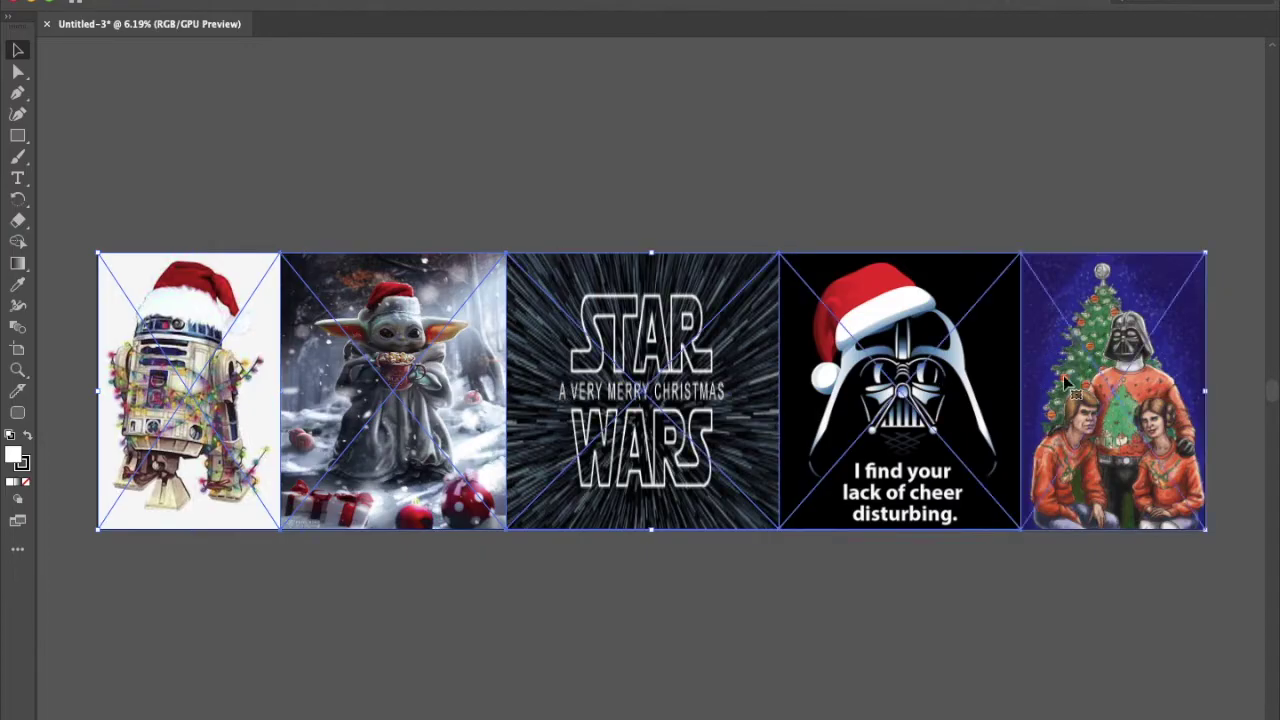
{"action": "left_click", "coordinate": [222, 0]}
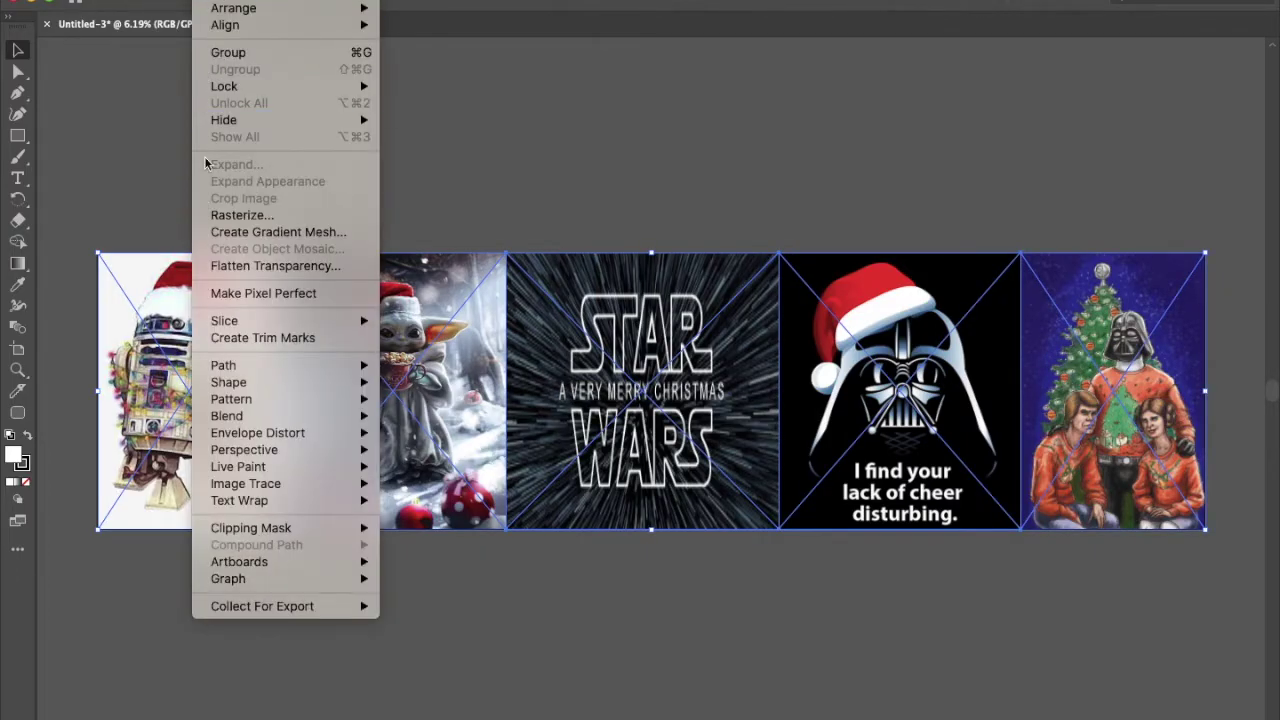
{"action": "left_click", "coordinate": [219, 52]}
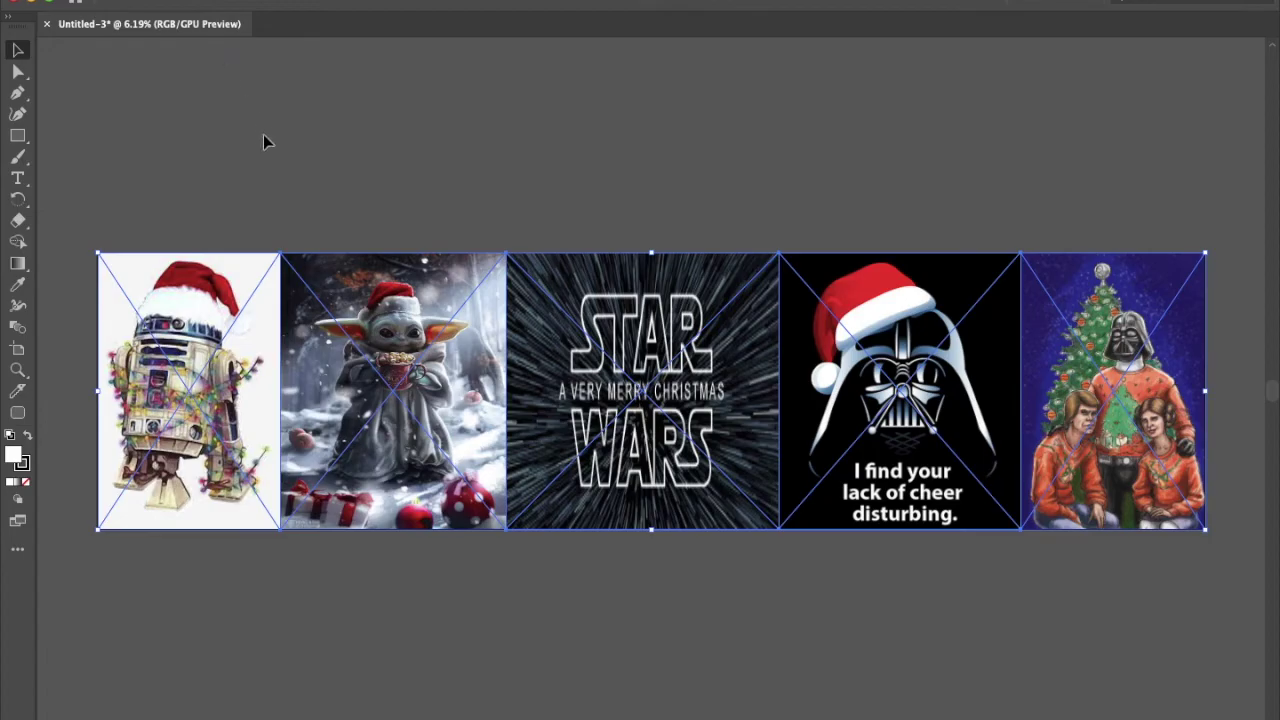
- Export the grouped panorama to the Desktop as the maximum-quality JPEG 'Star Wars'
{"action": "left_click", "coordinate": [135, 0]}
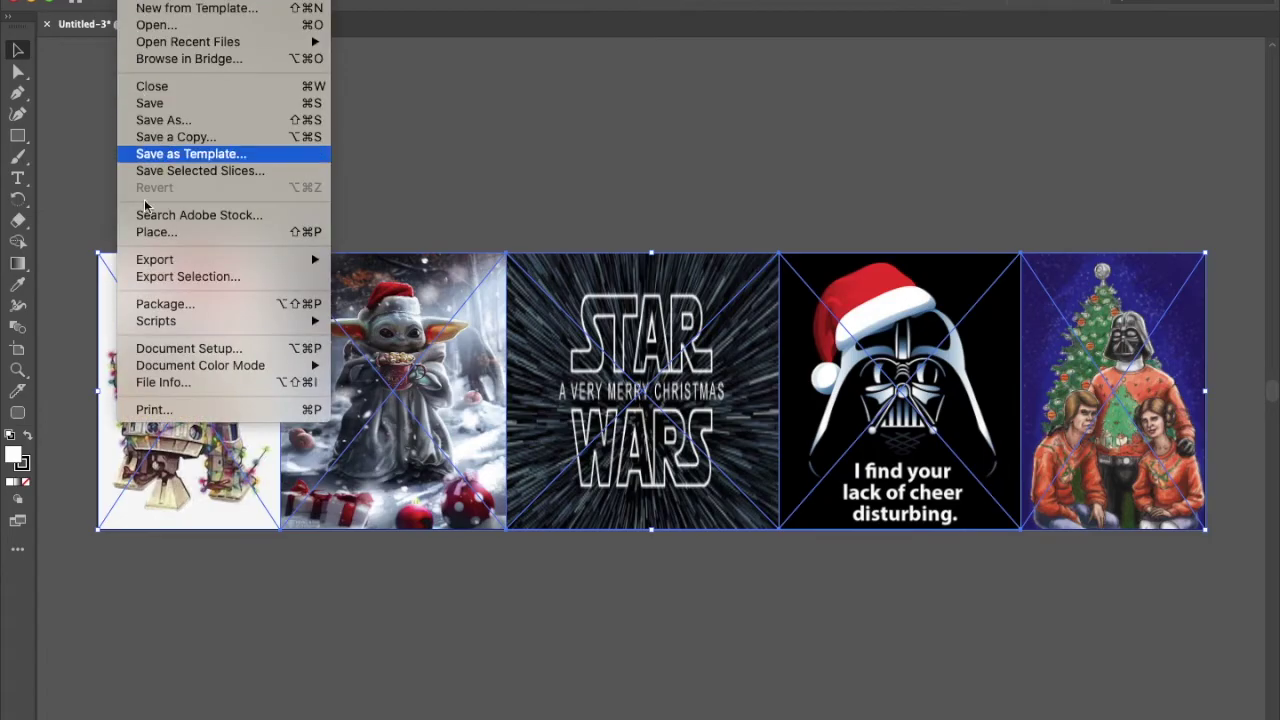
{"action": "mouse_move", "coordinate": [319, 258]}
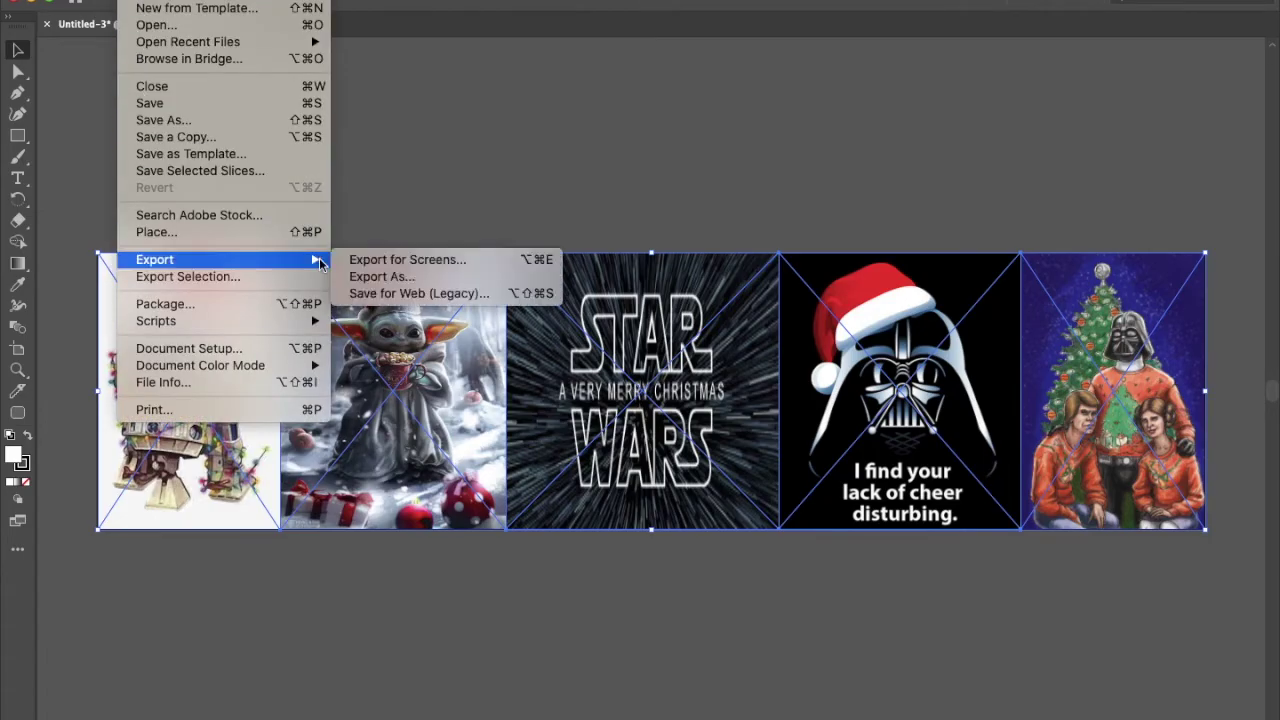
{"action": "left_click", "coordinate": [370, 276]}
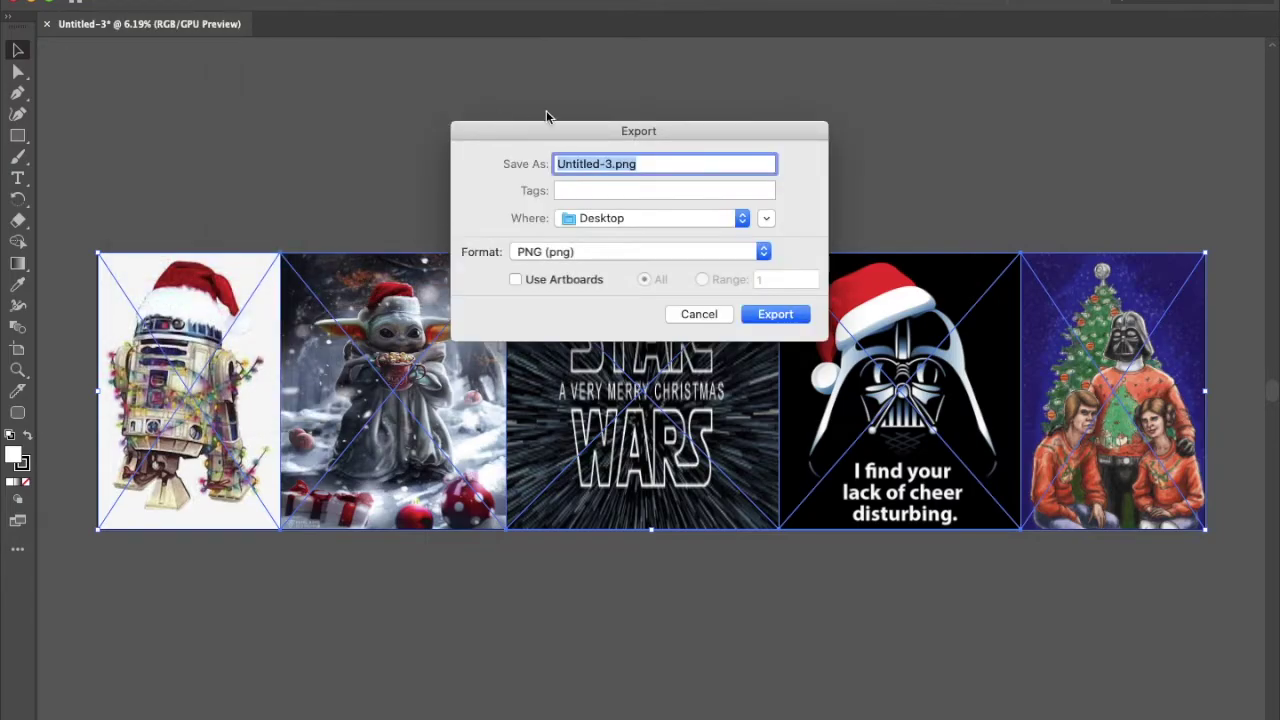
{"action": "type", "text": "Star Wars"}
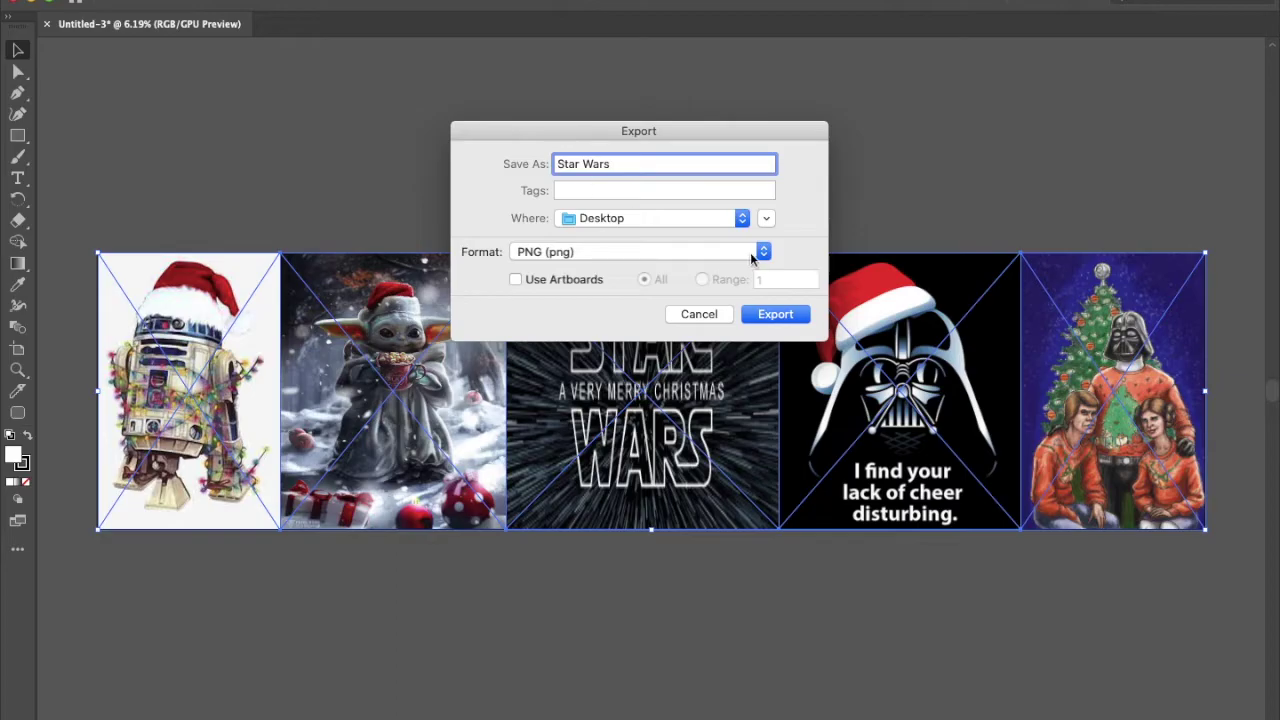
{"action": "left_click", "coordinate": [762, 252]}
{"action": "left_click", "coordinate": [614, 365]}
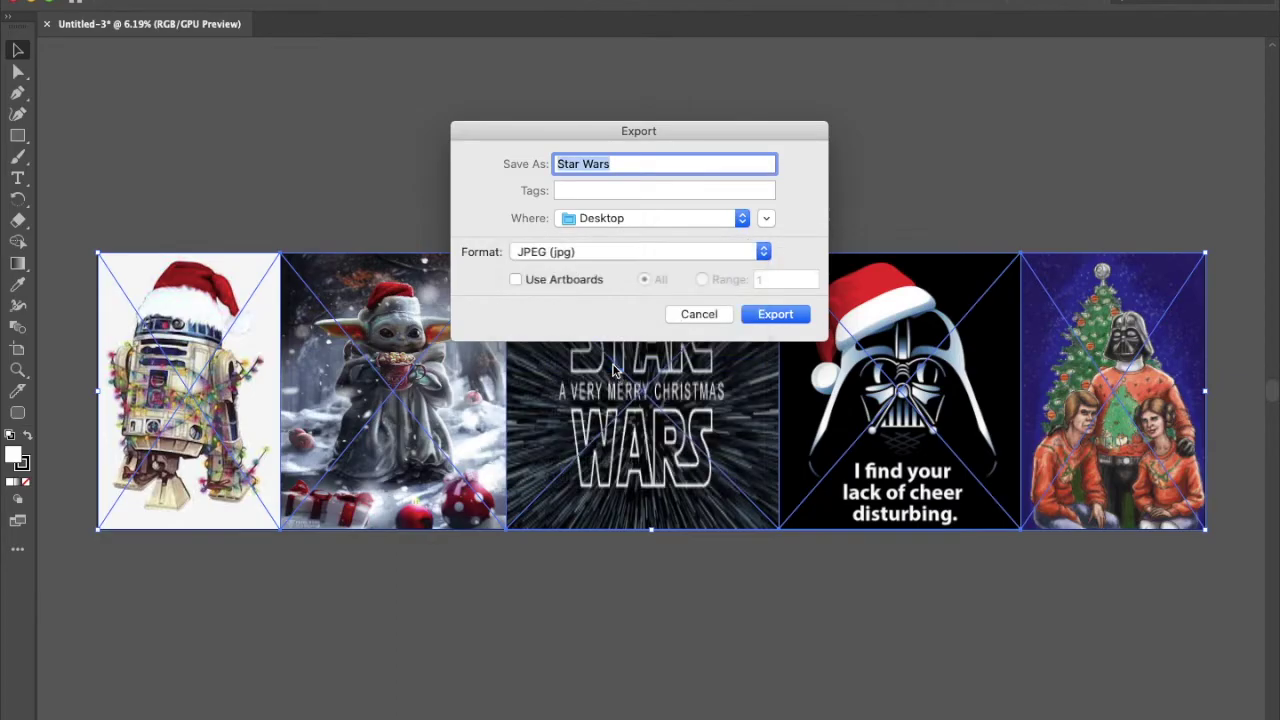
{"action": "left_click", "coordinate": [760, 312]}
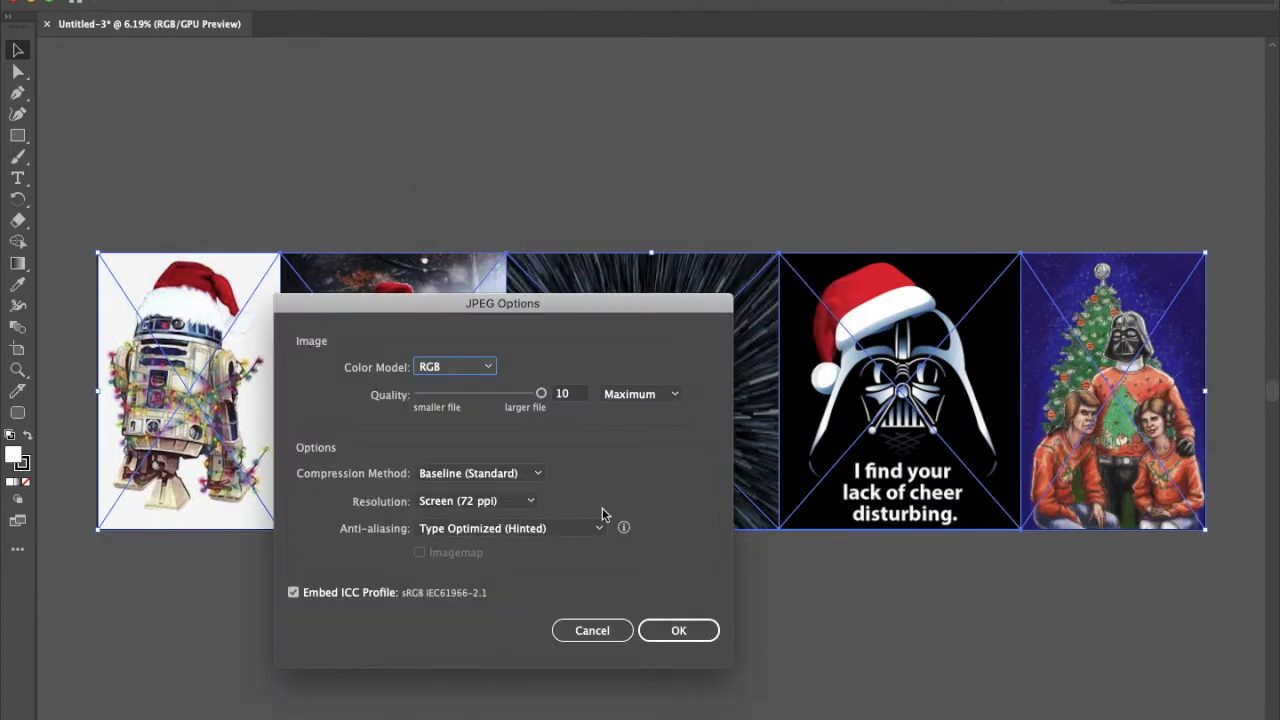
{"action": "left_click", "coordinate": [677, 634]}
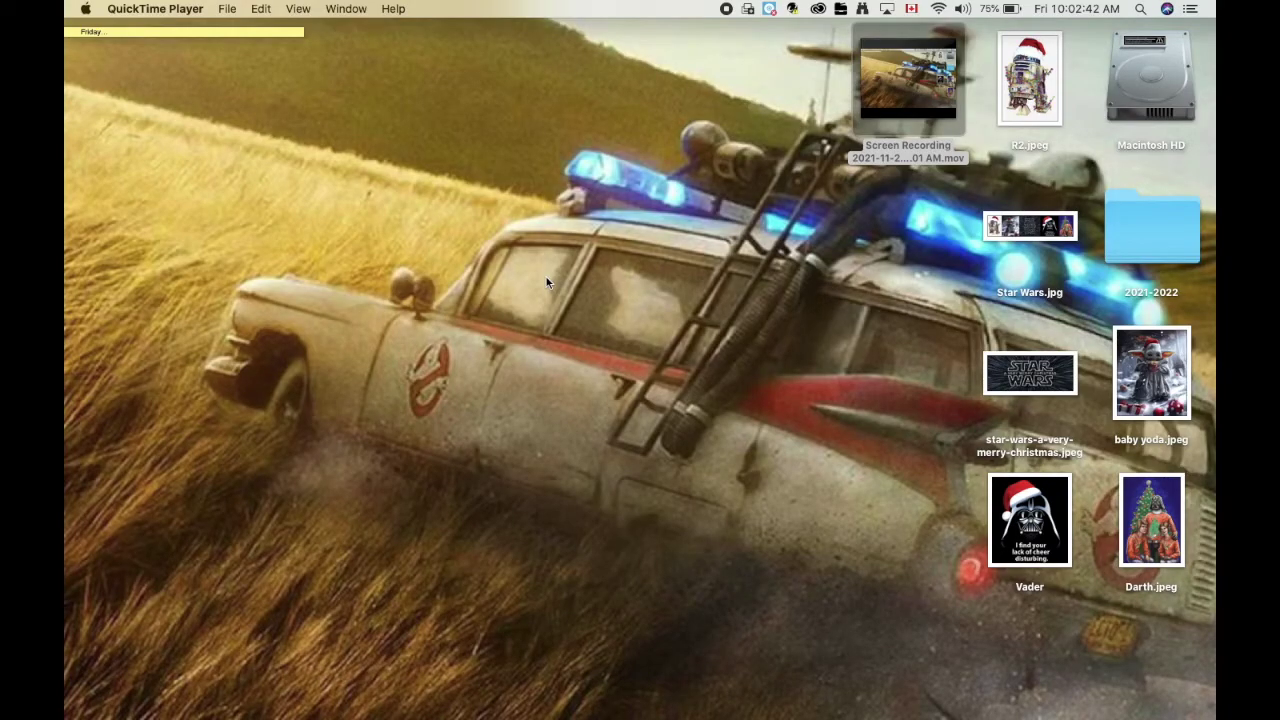
- Bring up the Lithophane Sphere Maker page in a full-screen browser window
{"action": "mouse_move", "coordinate": [1117, 695]}
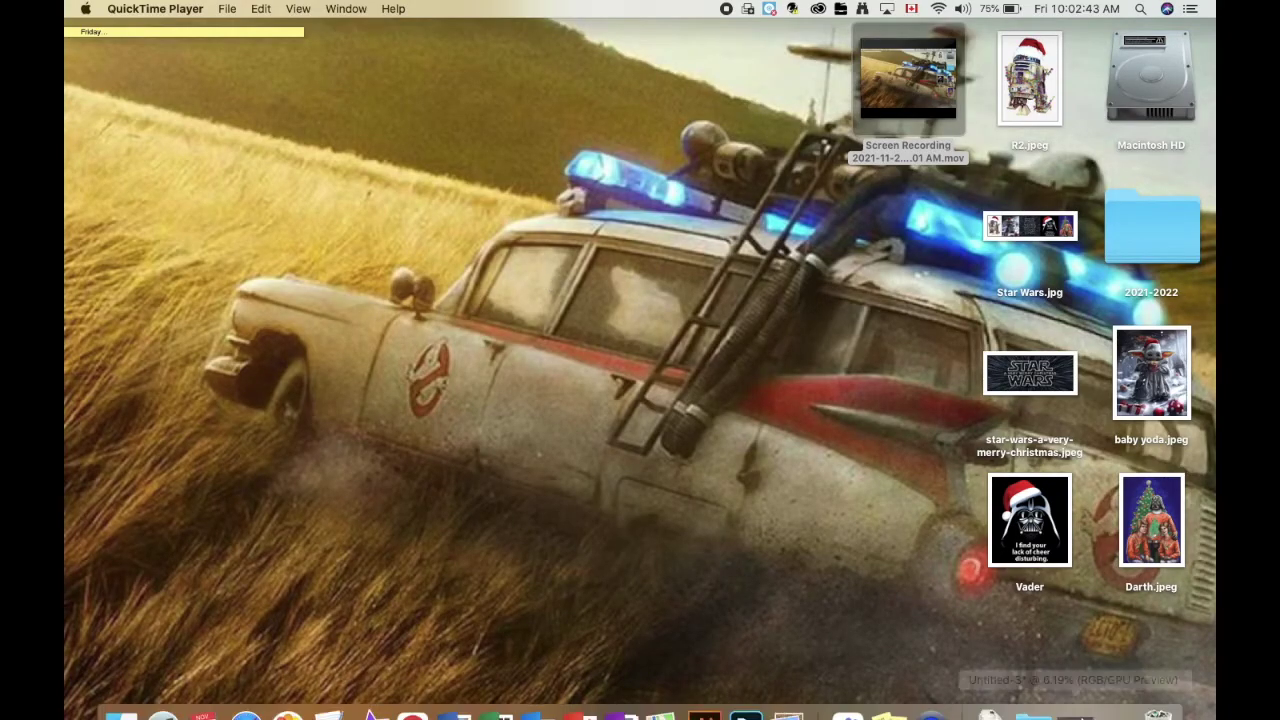
{"action": "left_click", "coordinate": [1117, 693]}
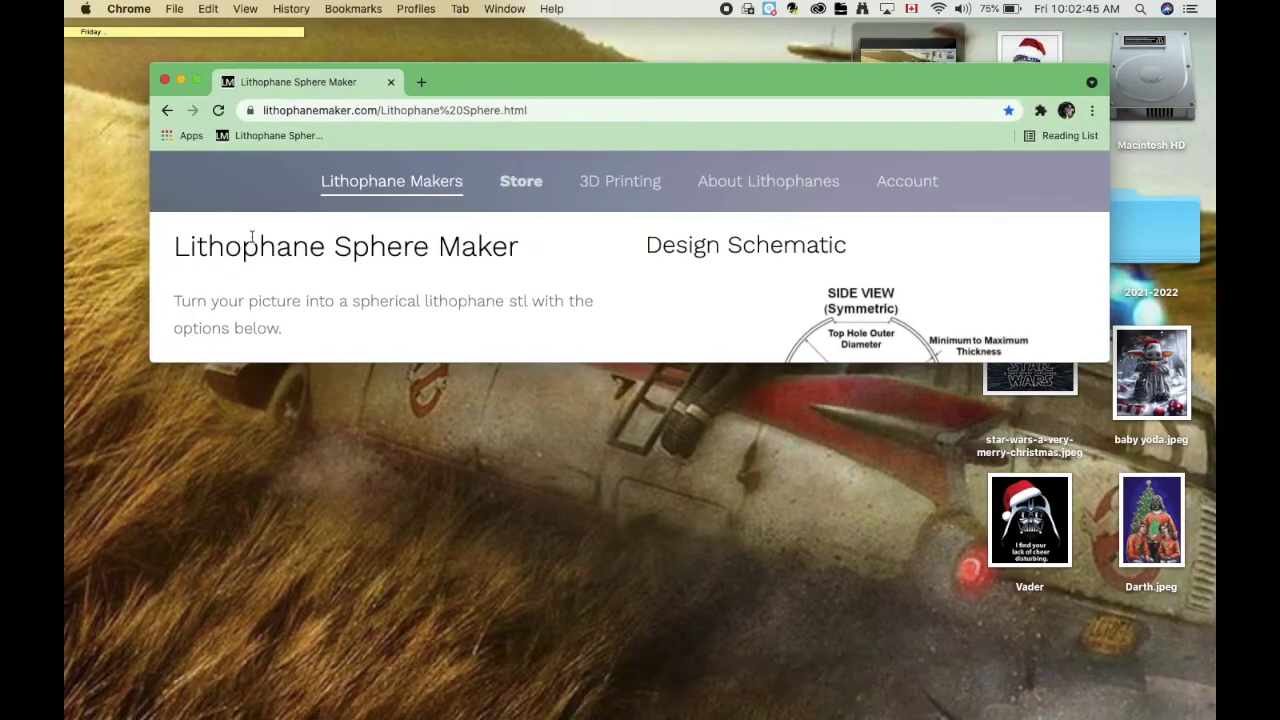
{"action": "left_click", "coordinate": [197, 80]}
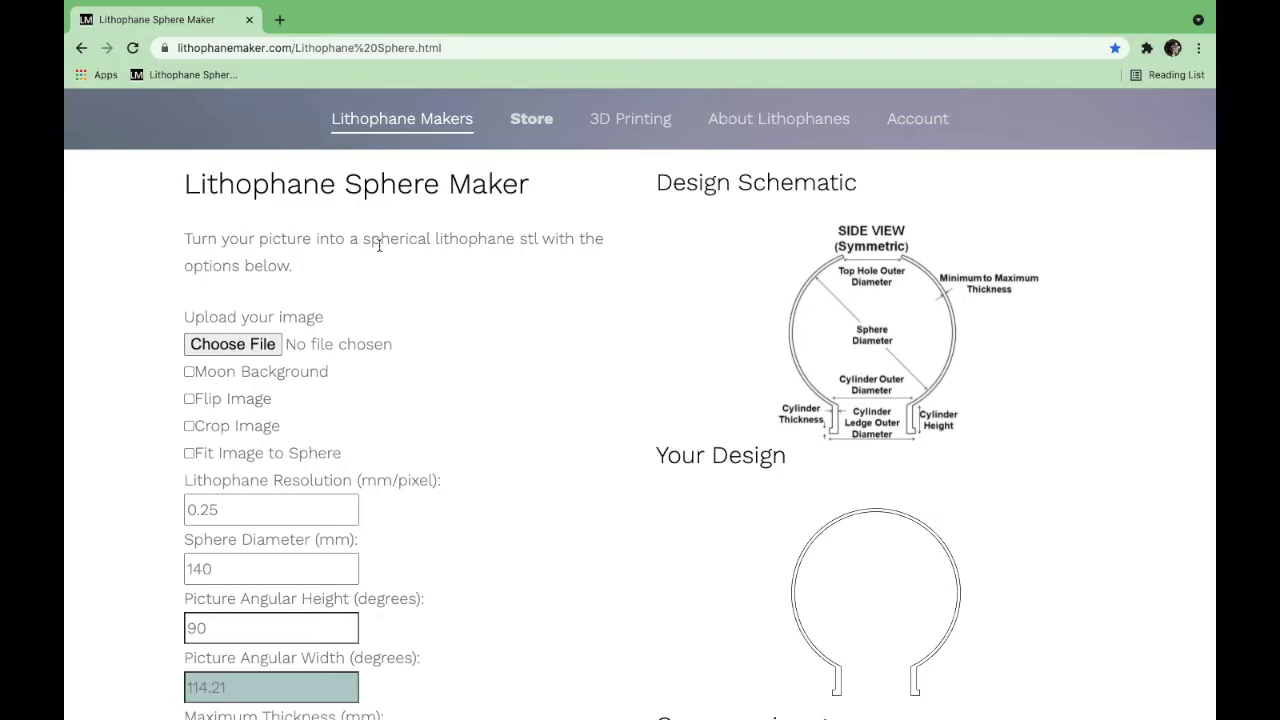
- Upload Star Wars.jpg from the Desktop, giving a 359.65 degree picture angular width
{"action": "left_click", "coordinate": [228, 345]}
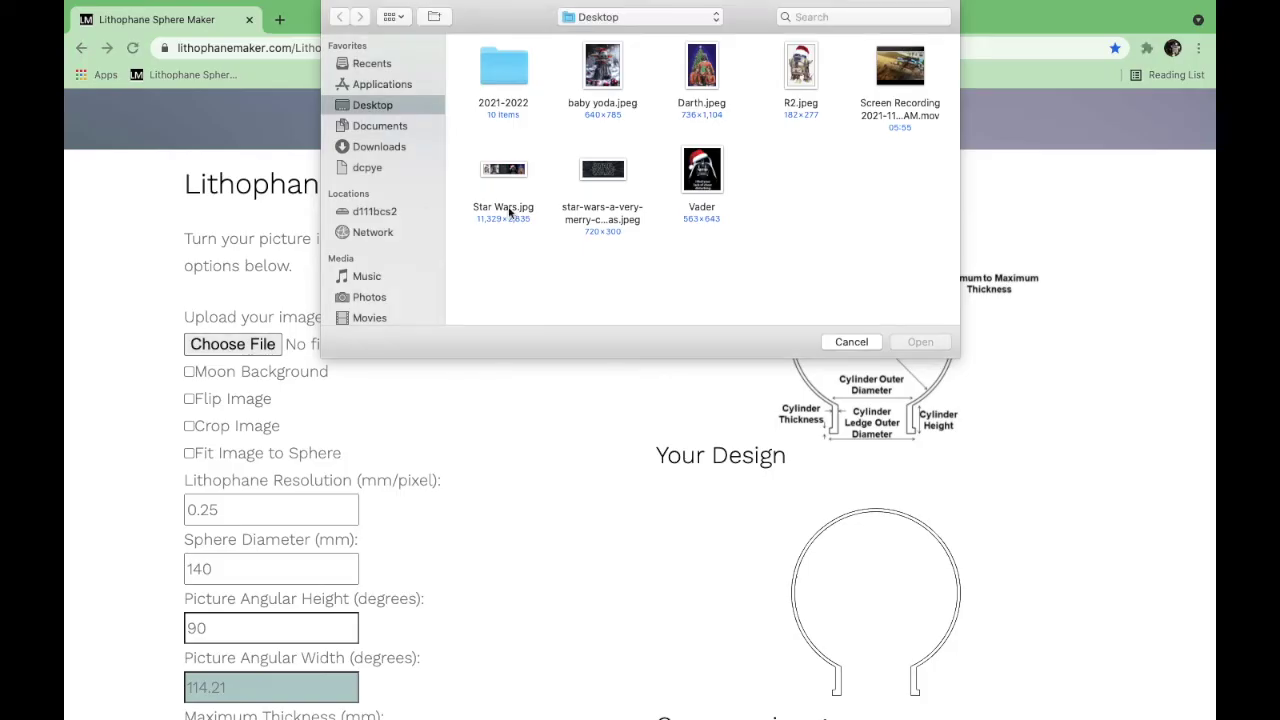
{"action": "left_click", "coordinate": [505, 174]}
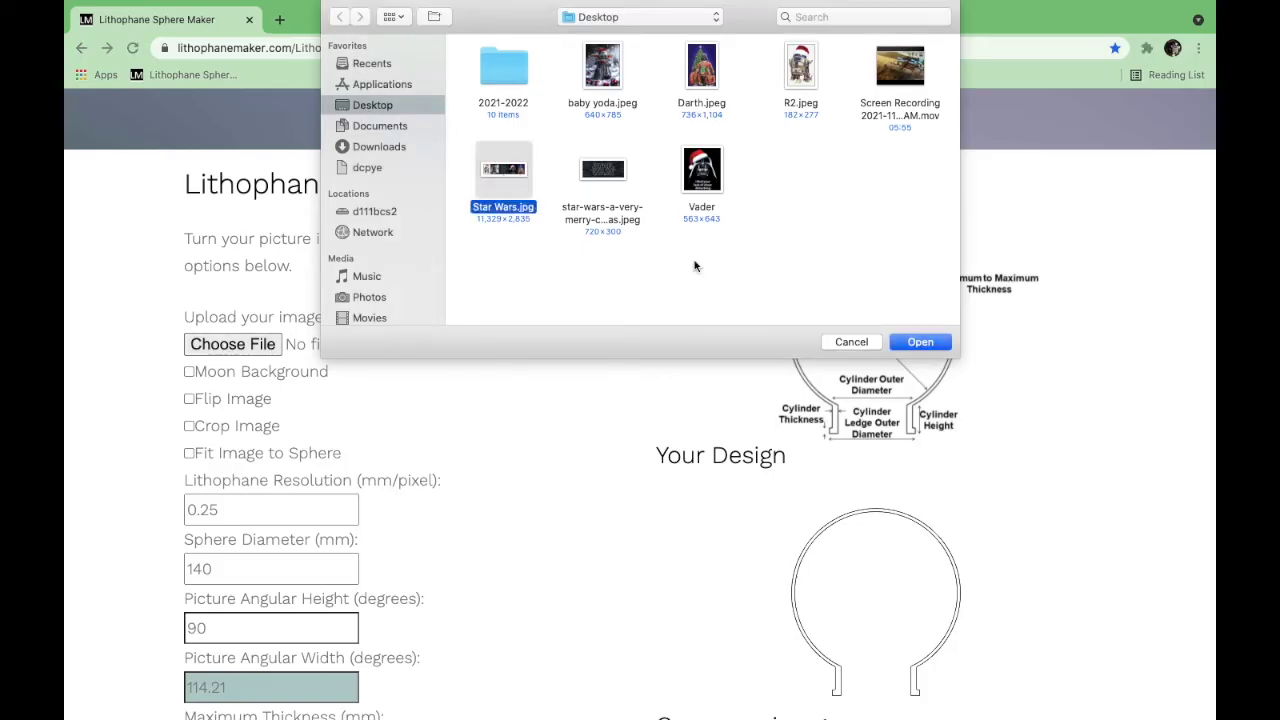
{"action": "left_click", "coordinate": [920, 342]}
{"action": "scroll", "coordinate": [620, 417], "scroll_direction": "down", "scroll_amount": 1}
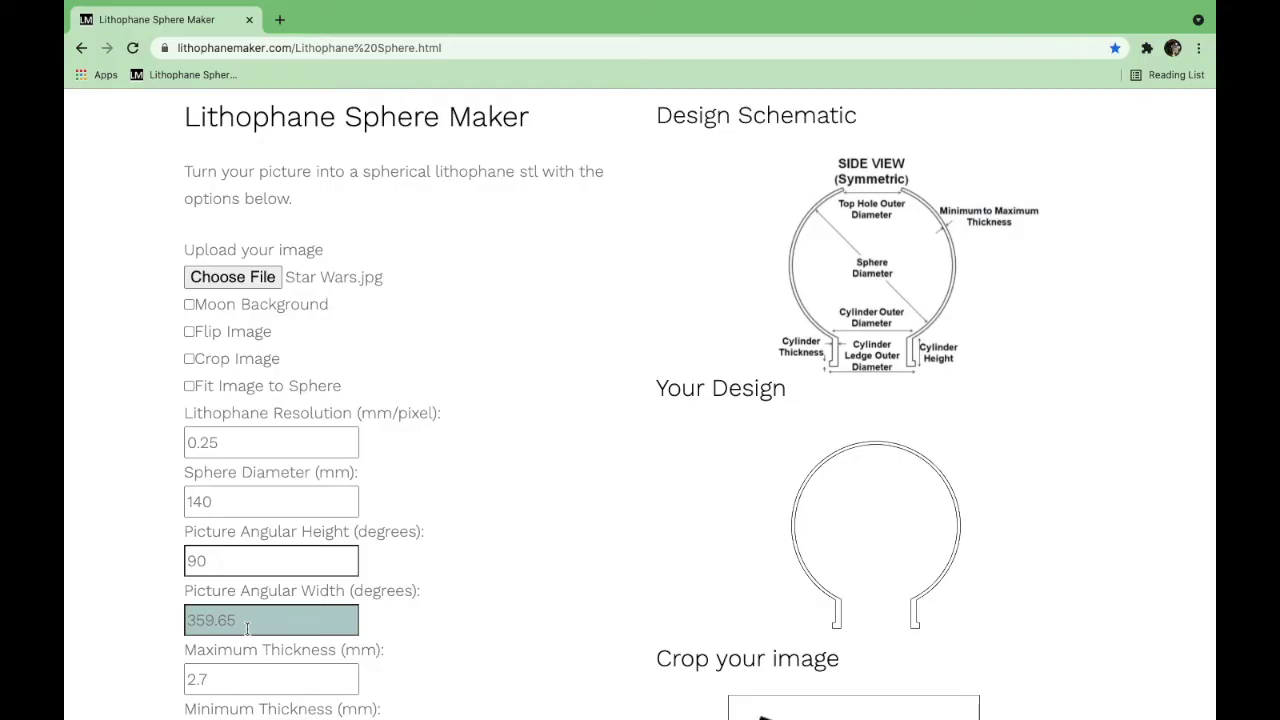
- Flip the image and change the sphere diameter from 140 to 50 mm
{"action": "left_click", "coordinate": [190, 333]}
{"action": "scroll", "coordinate": [346, 410], "scroll_direction": "down", "scroll_amount": 1}
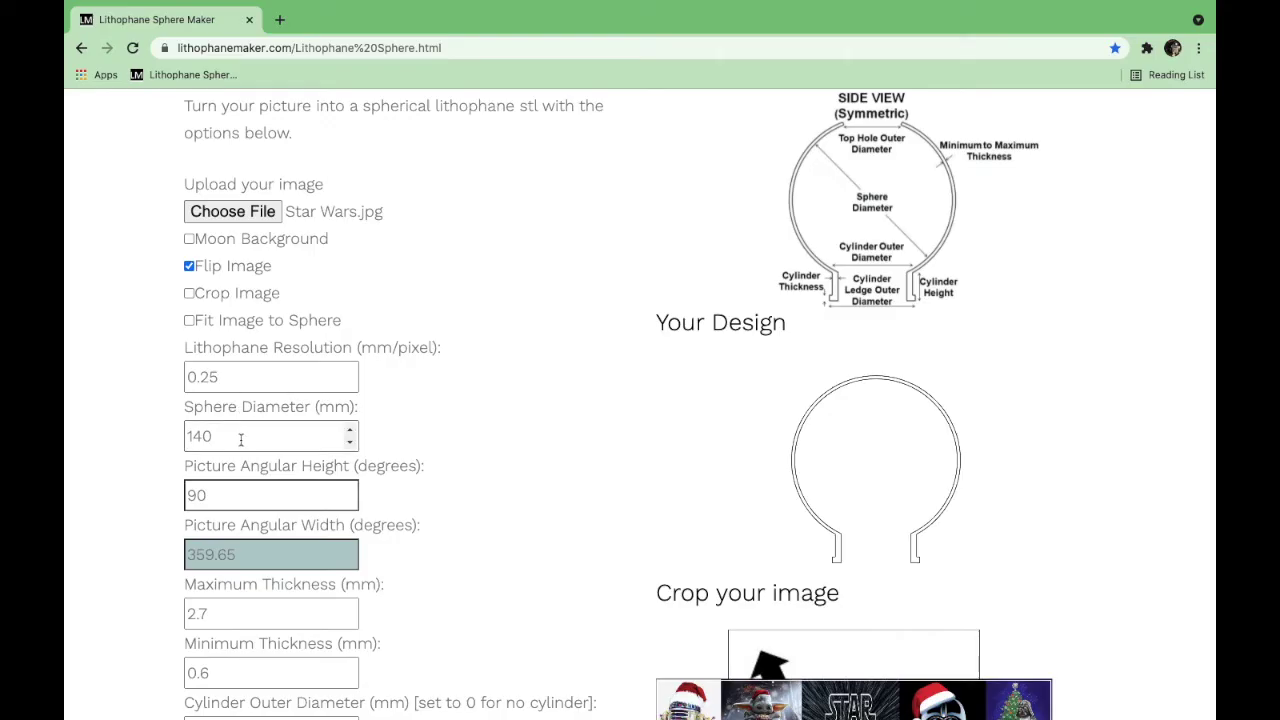
{"action": "left_click", "coordinate": [240, 440]}
{"action": "key", "text": "BackSpace"}
{"action": "key", "text": "BackSpace"}
{"action": "key", "text": "BackSpace"}
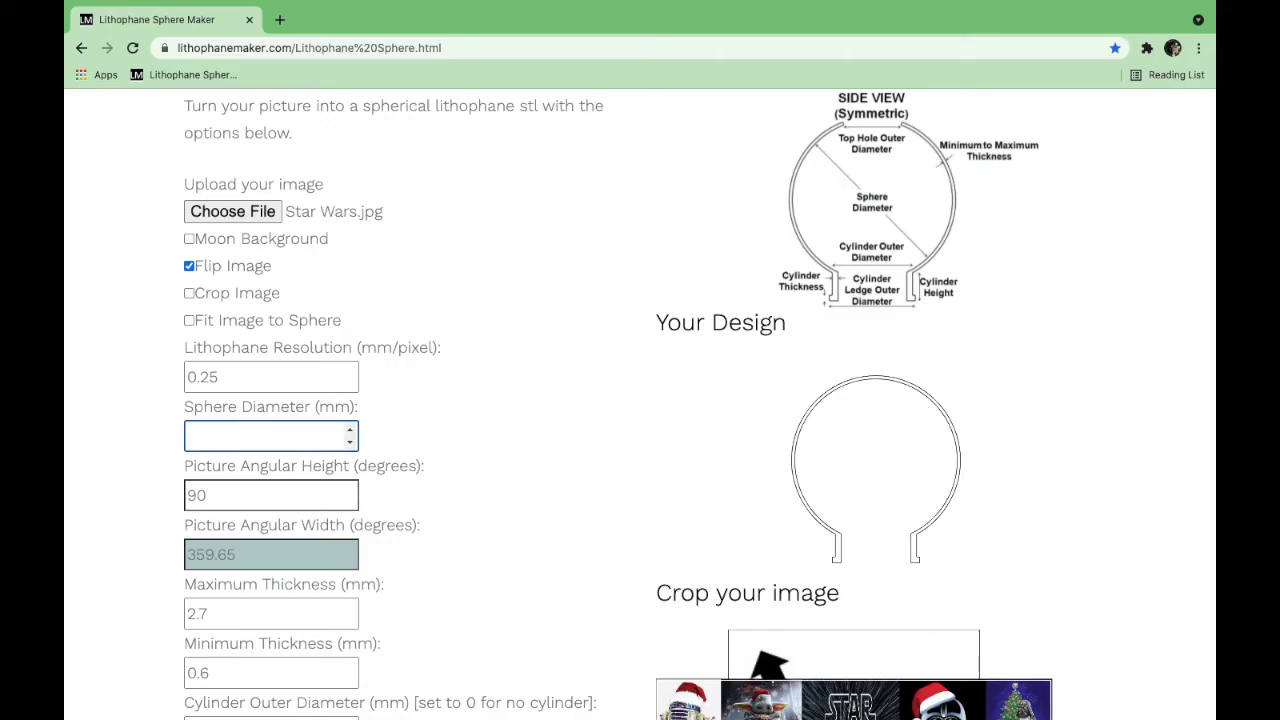
{"action": "type", "text": "50"}
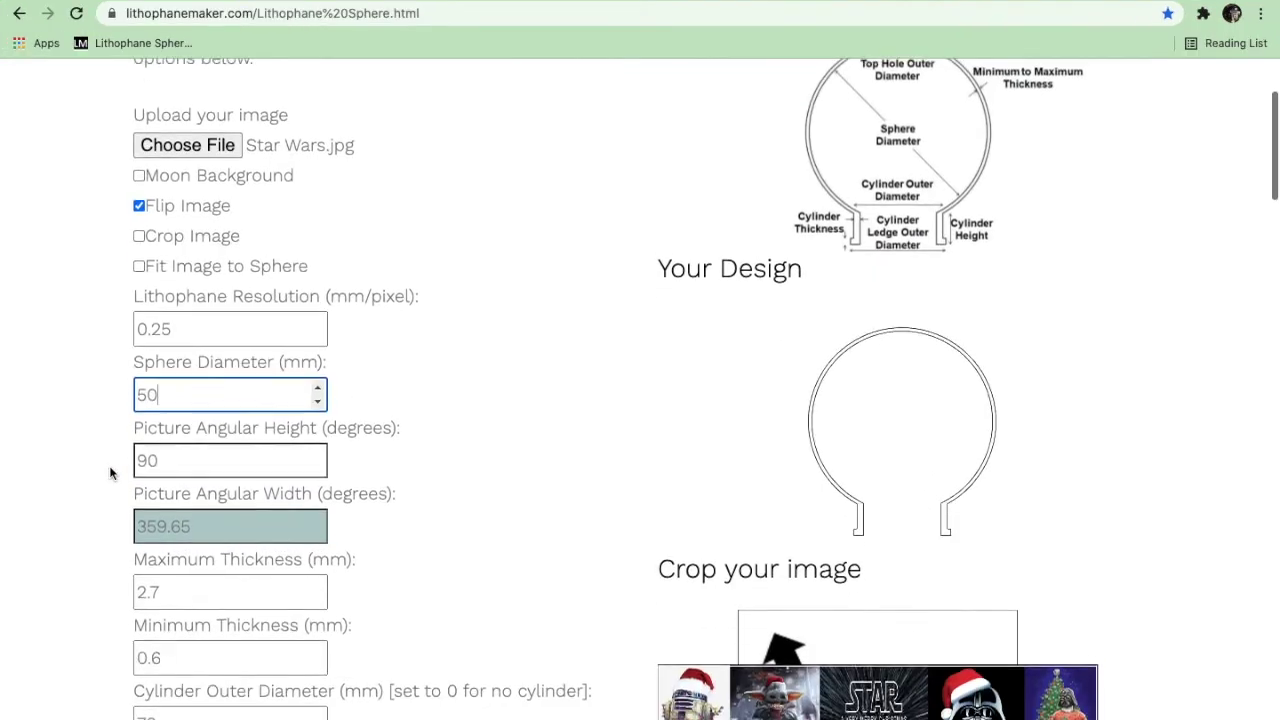
{"action": "scroll", "coordinate": [110, 473], "scroll_direction": "down", "scroll_amount": 2}
- Lower the maximum thickness from 2.7 to 2.4 mm
{"action": "left_click", "coordinate": [160, 514]}
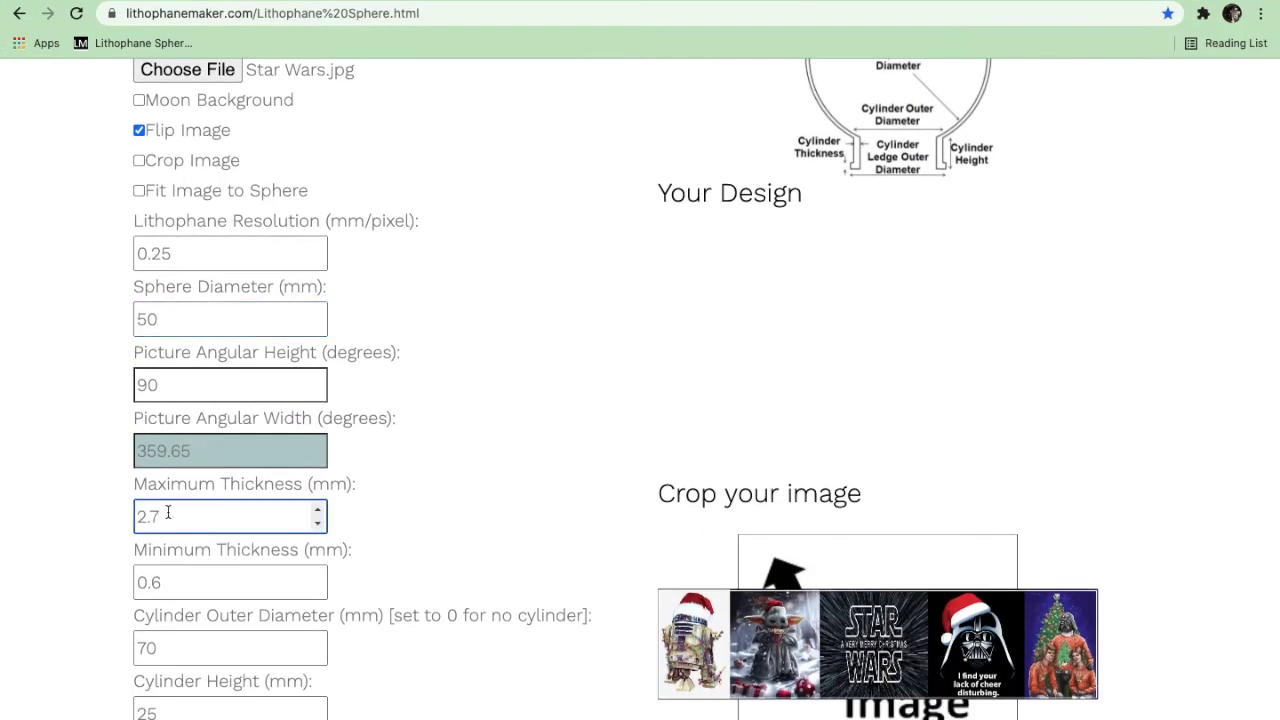
{"action": "key", "text": "BackSpace"}
{"action": "type", "text": "4"}
{"action": "scroll", "coordinate": [706, 389], "scroll_direction": "down", "scroll_amount": 1}
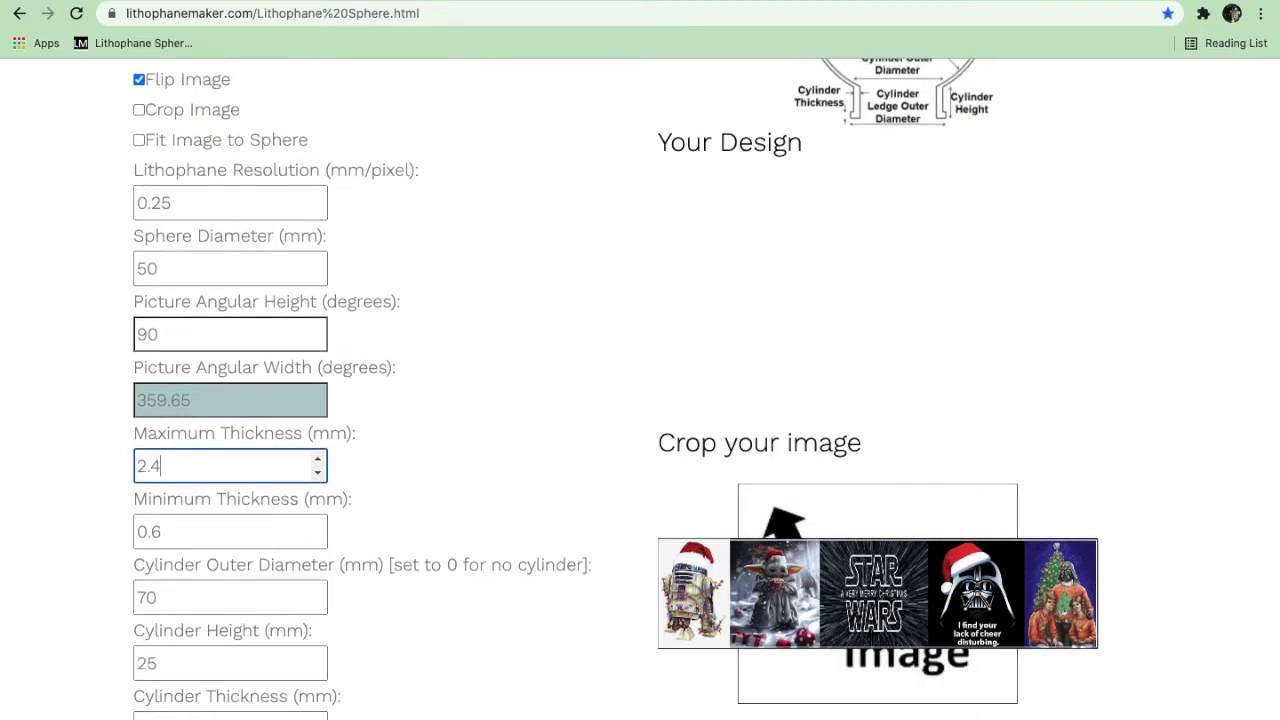
- Set the cylinder outer diameter to 15.6 mm and cylinder height to 4 mm
{"action": "scroll", "coordinate": [168, 508], "scroll_direction": "down", "scroll_amount": 2}
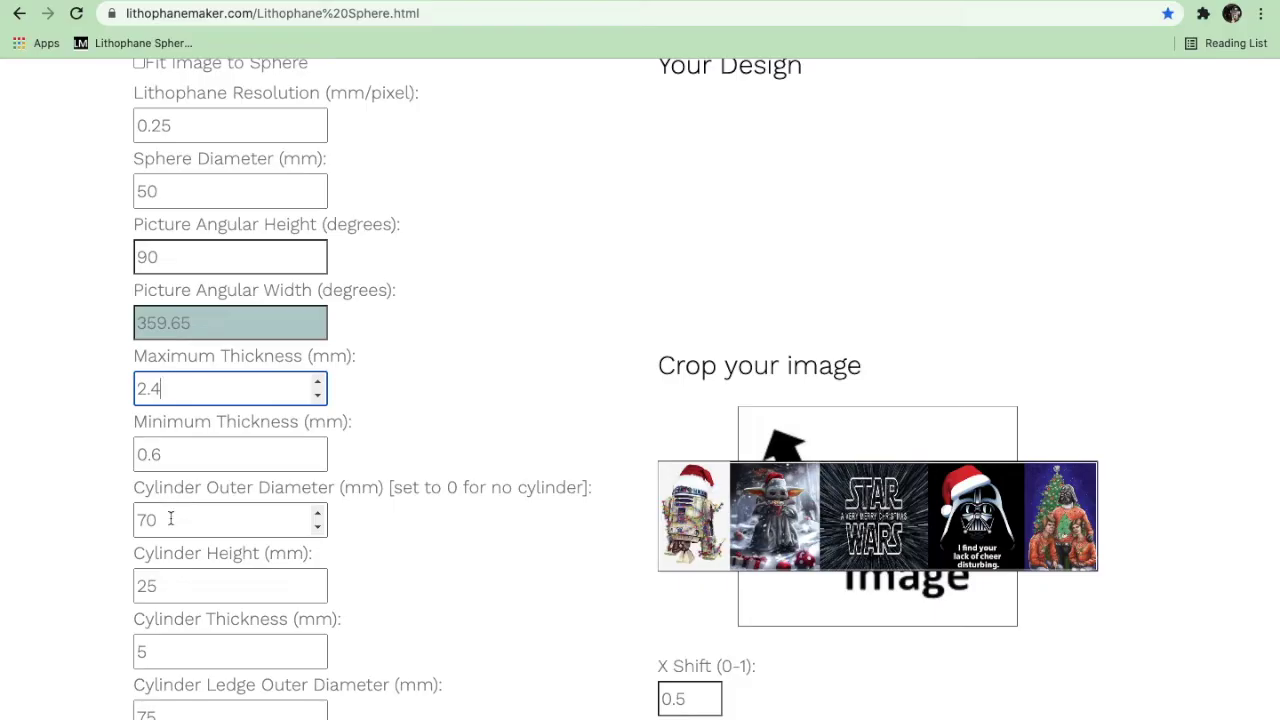
{"action": "left_click", "coordinate": [170, 518]}
{"action": "key", "text": "BackSpace"}
{"action": "key", "text": "BackSpace"}
{"action": "type", "text": "1"}
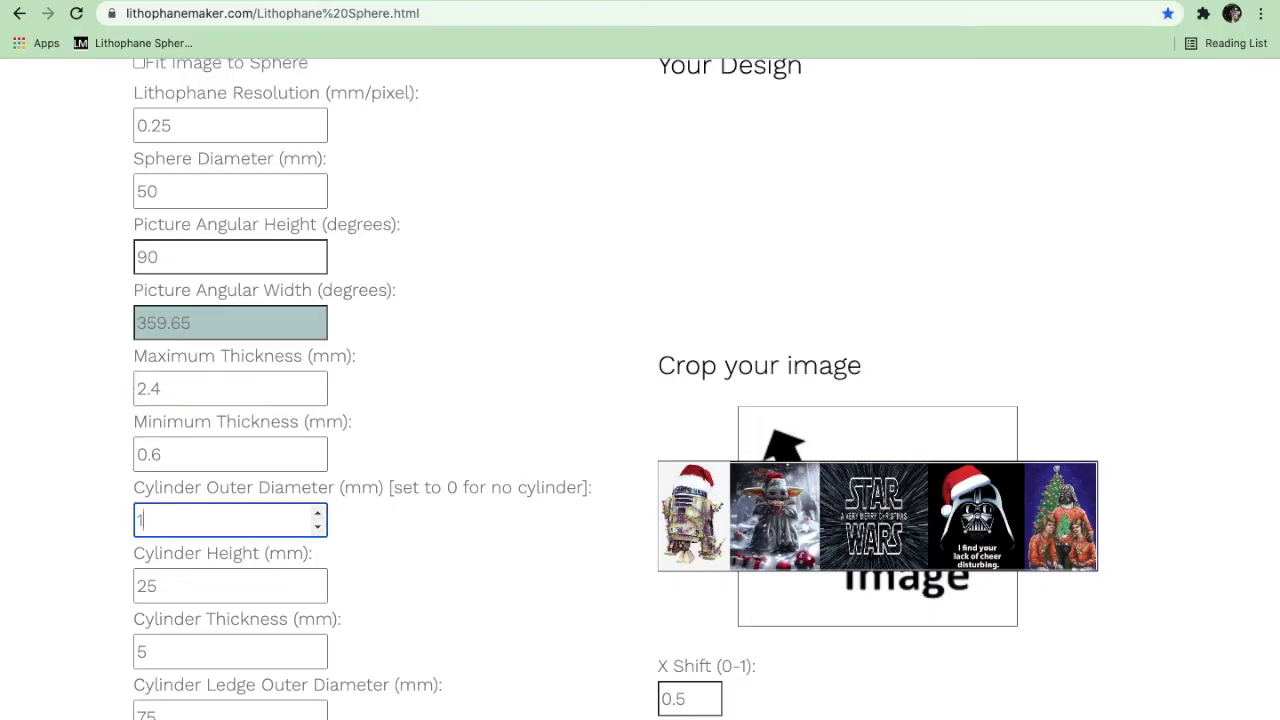
{"action": "type", "text": "5.6"}
{"action": "scroll", "coordinate": [55, 588], "scroll_direction": "down", "scroll_amount": 2}
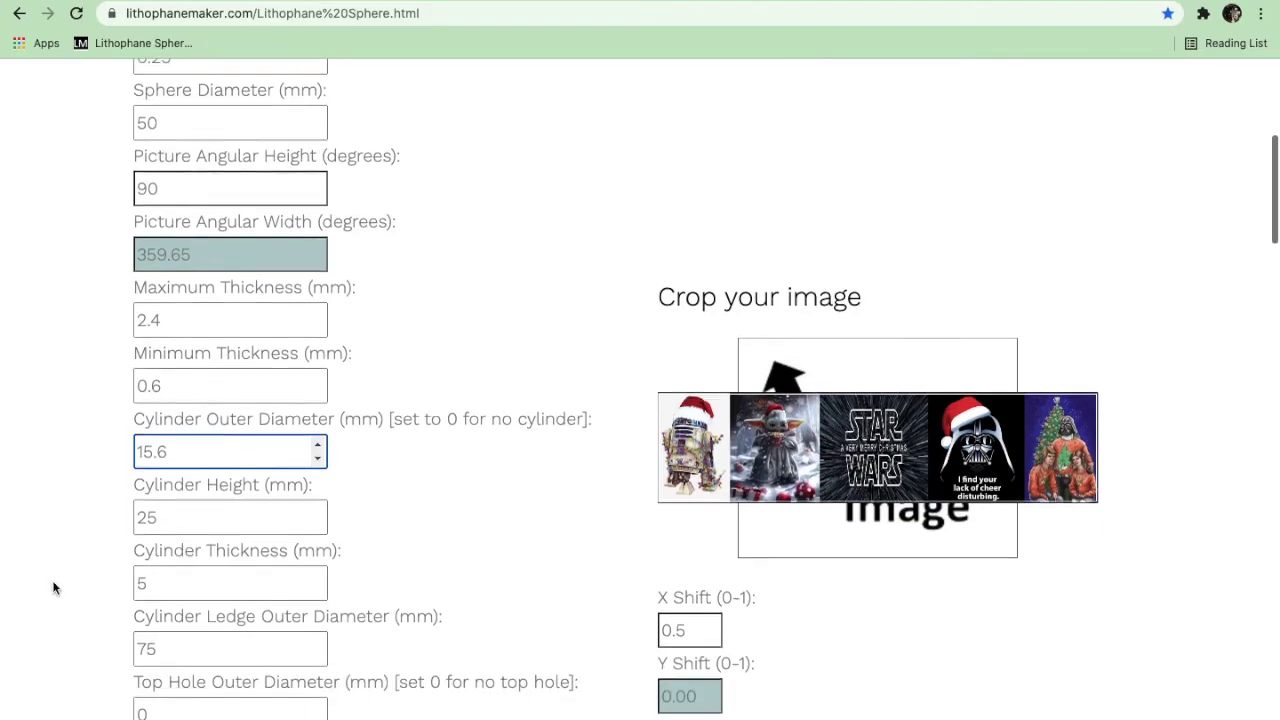
{"action": "left_click", "coordinate": [160, 501]}
{"action": "key", "text": "BackSpace"}
{"action": "key", "text": "BackSpace"}
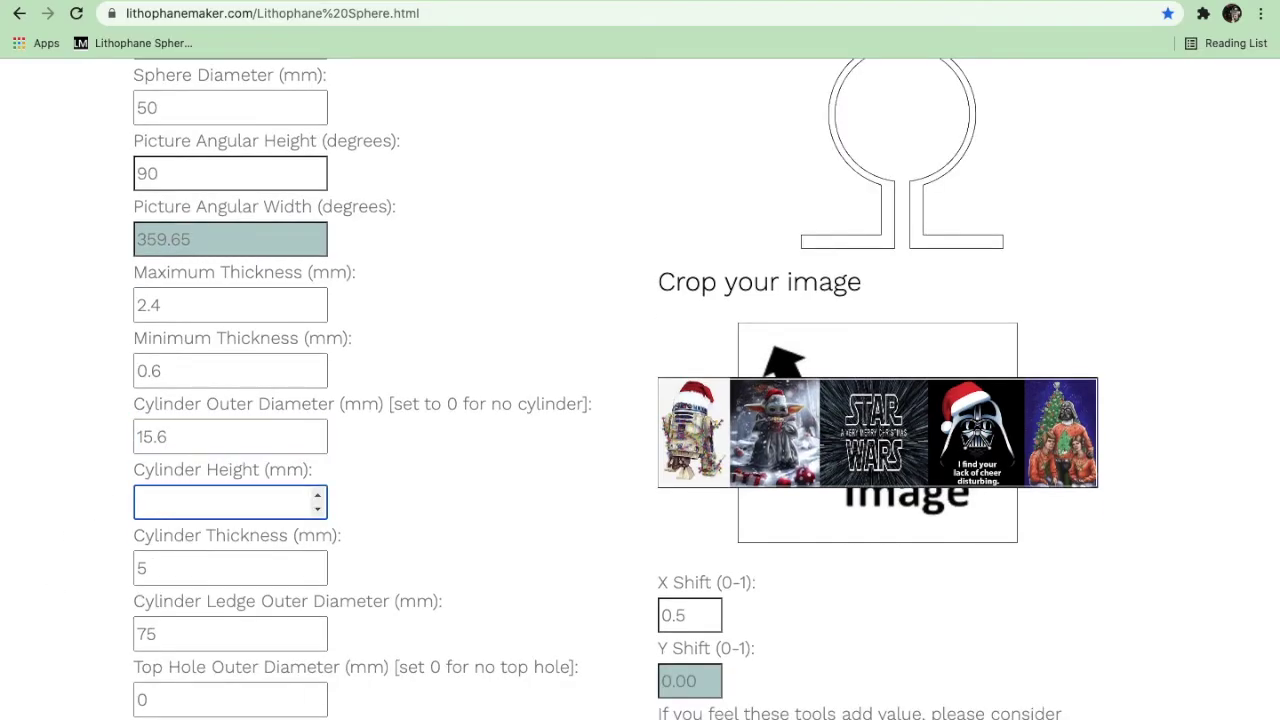
{"action": "type", "text": "4"}
- Set the cylinder thickness to 2 mm and ledge outer diameter to 17 mm
{"action": "left_click", "coordinate": [166, 570]}
{"action": "key", "text": "BackSpace"}
{"action": "type", "text": "2"}
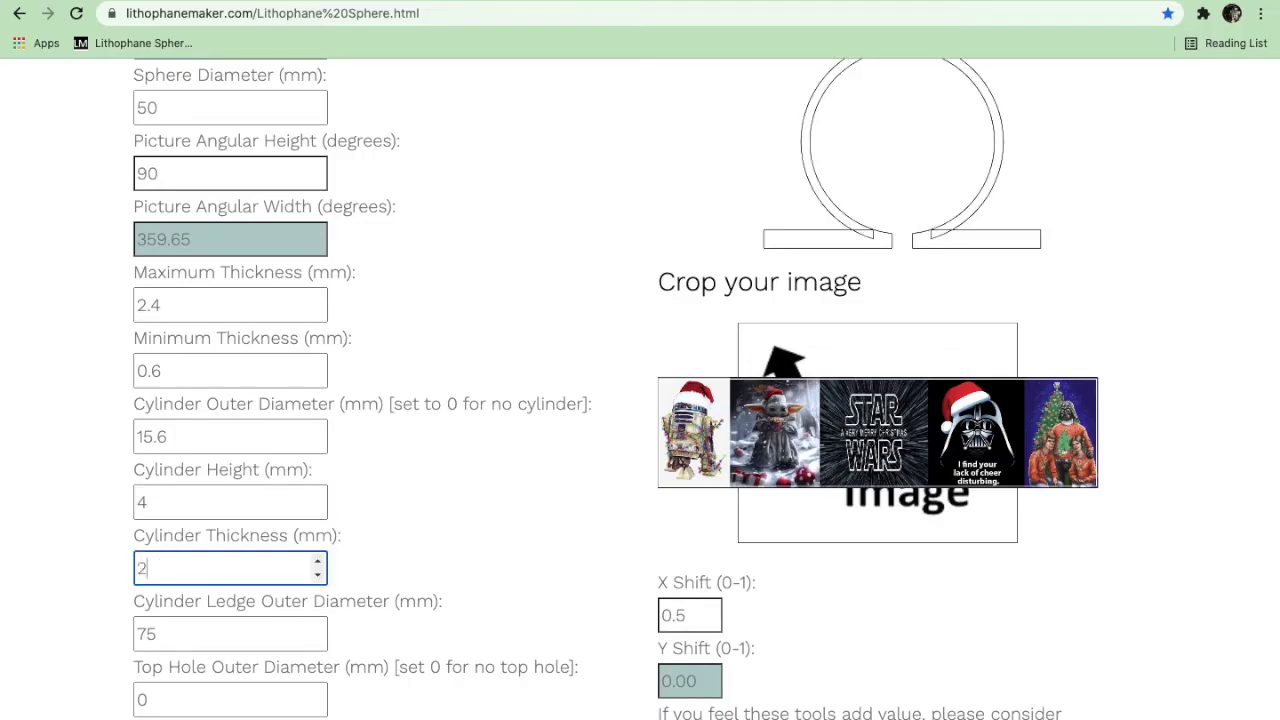
{"action": "scroll", "coordinate": [194, 566], "scroll_direction": "down", "scroll_amount": 1}
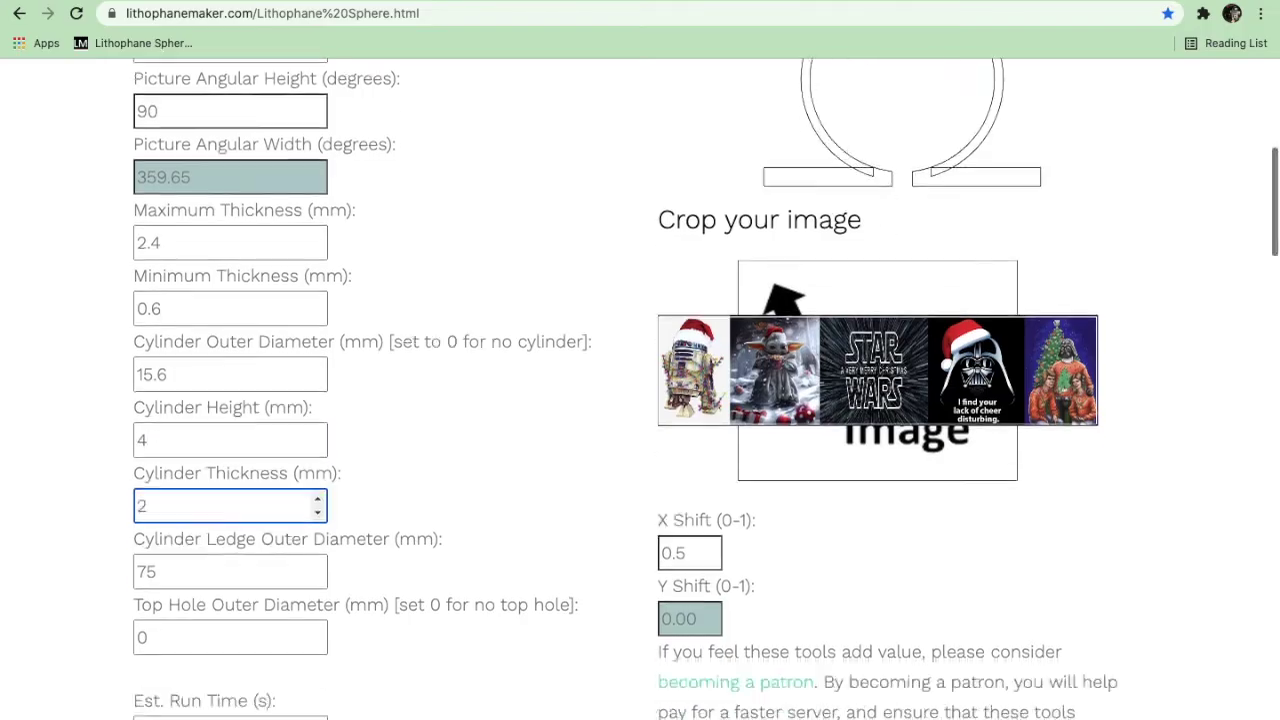
{"action": "left_click", "coordinate": [185, 571]}
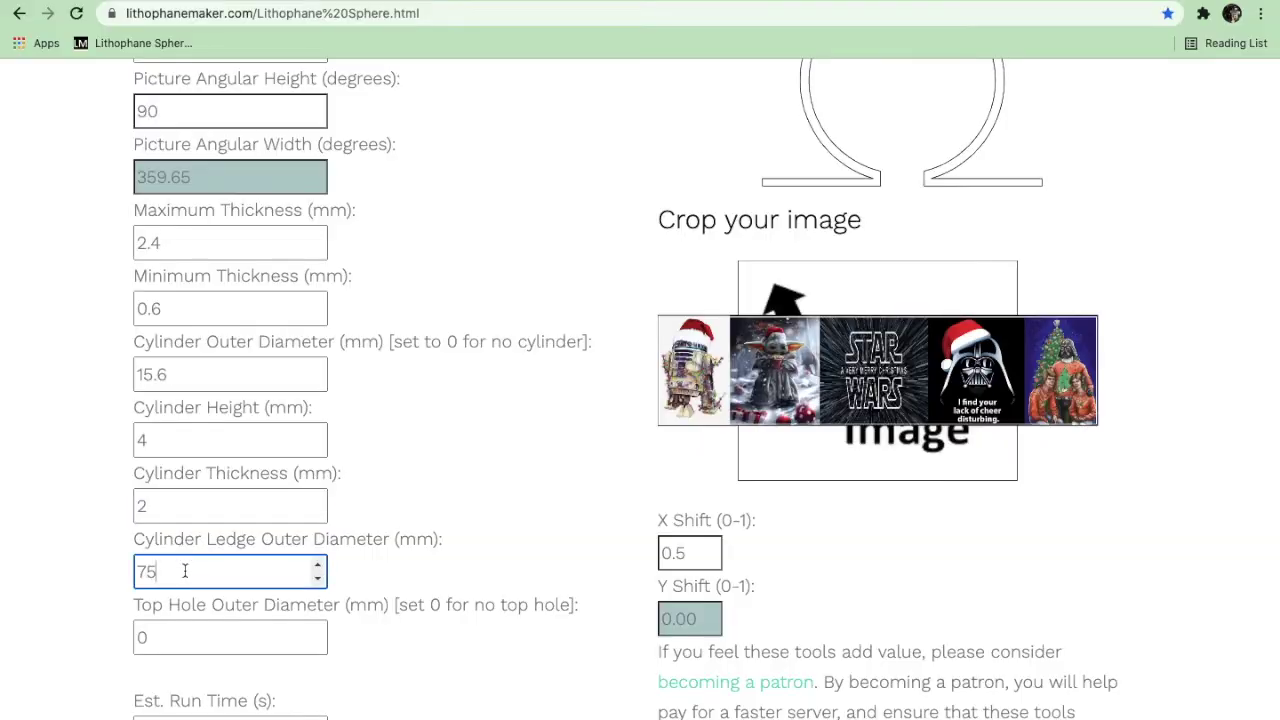
{"action": "key", "text": "BackSpace"}
{"action": "key", "text": "BackSpace"}
{"action": "type", "text": "17"}
{"action": "scroll", "coordinate": [640, 390], "scroll_direction": "down", "scroll_amount": 6}
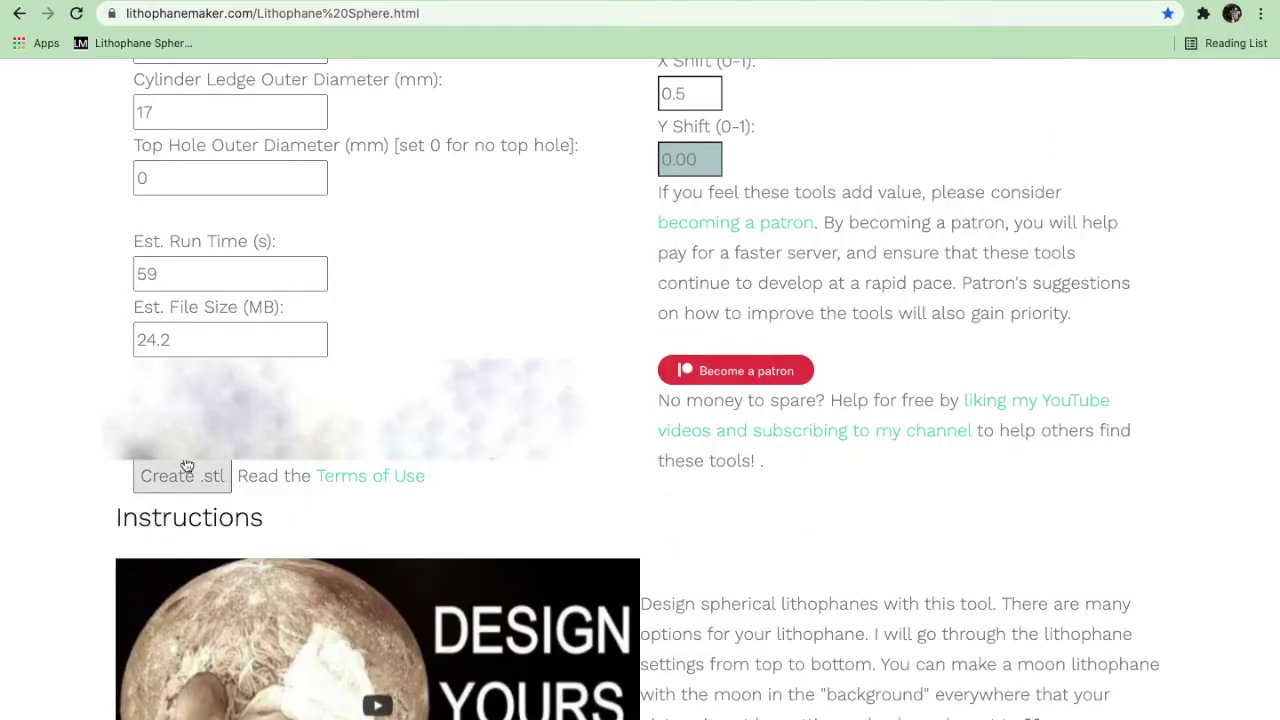
- Generate the sphere STL, unzip the download and move spherical-Star Wars.stl to the Desktop
{"action": "left_click", "coordinate": [185, 470]}
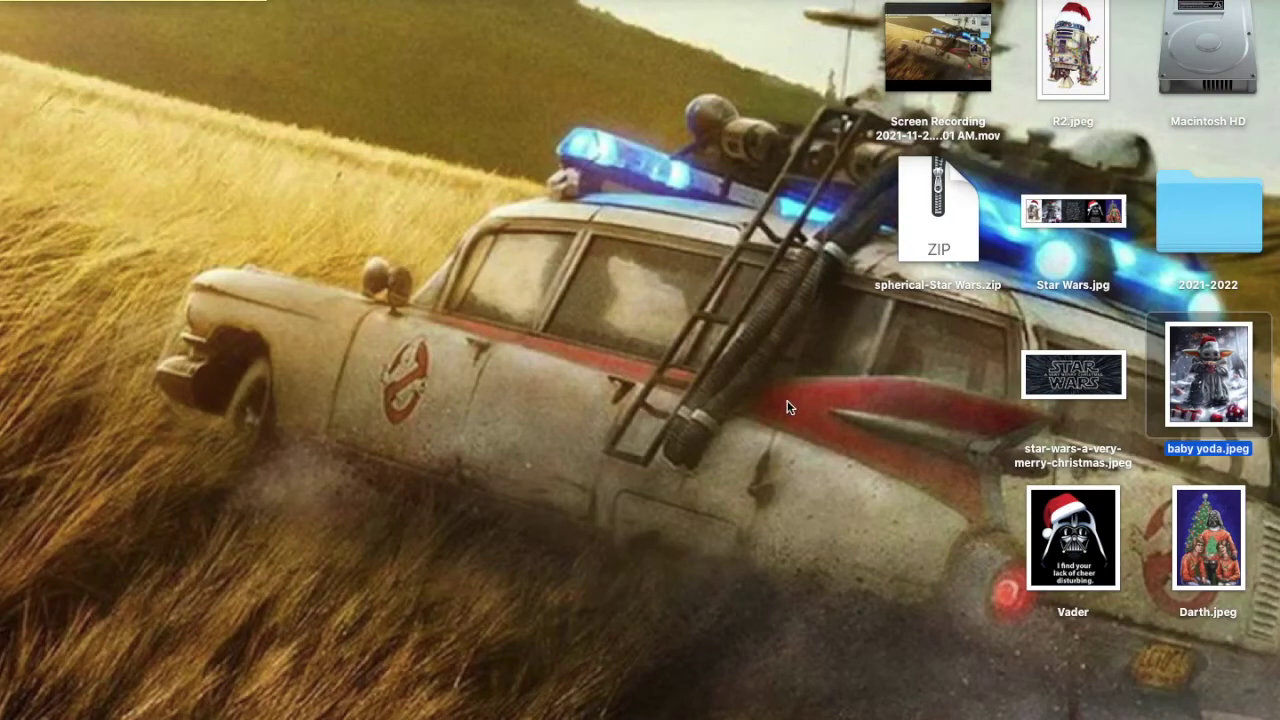
{"action": "double_click", "coordinate": [932, 228]}
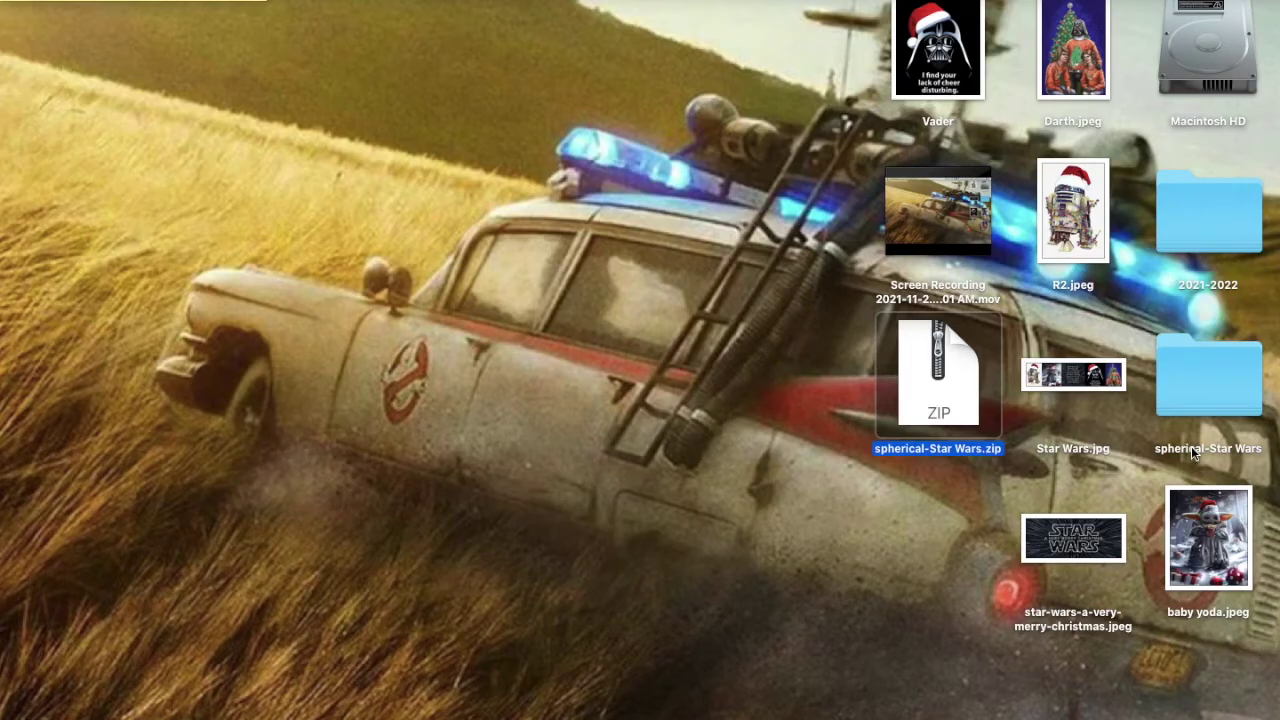
{"action": "double_click", "coordinate": [1211, 372]}
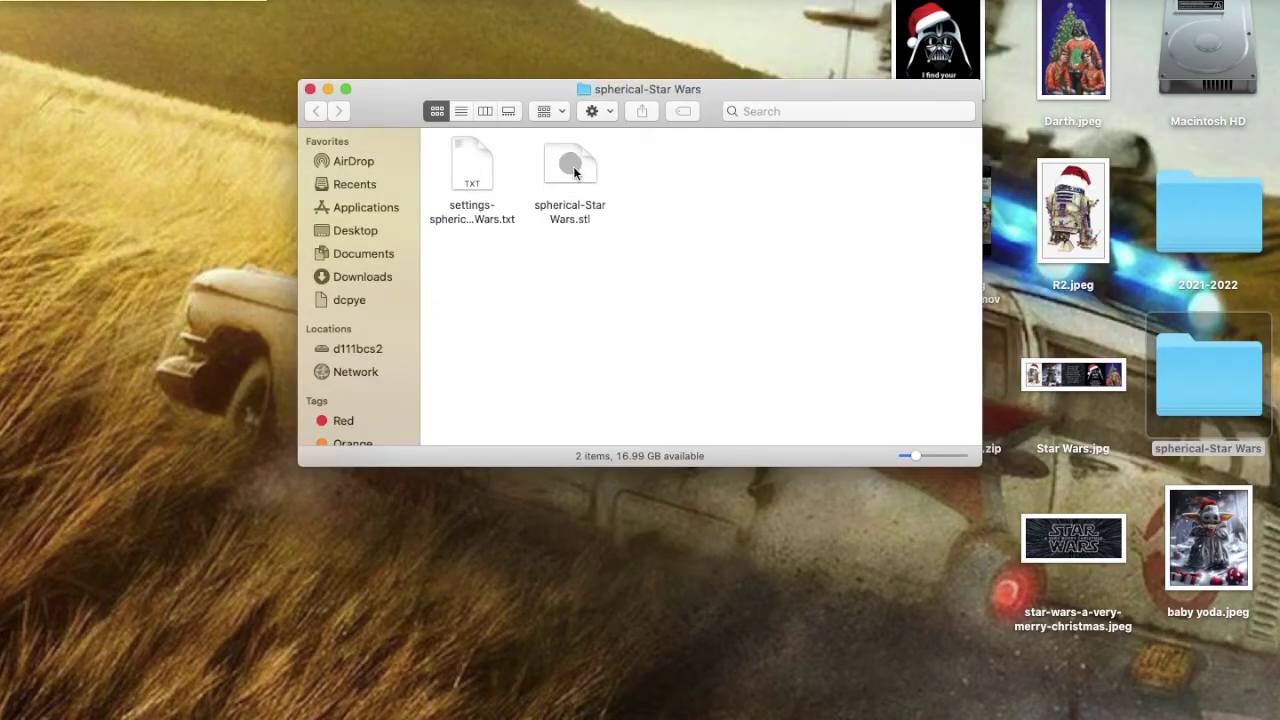
{"action": "left_click_drag", "start_coordinate": [573, 166], "coordinate": [891, 521]}
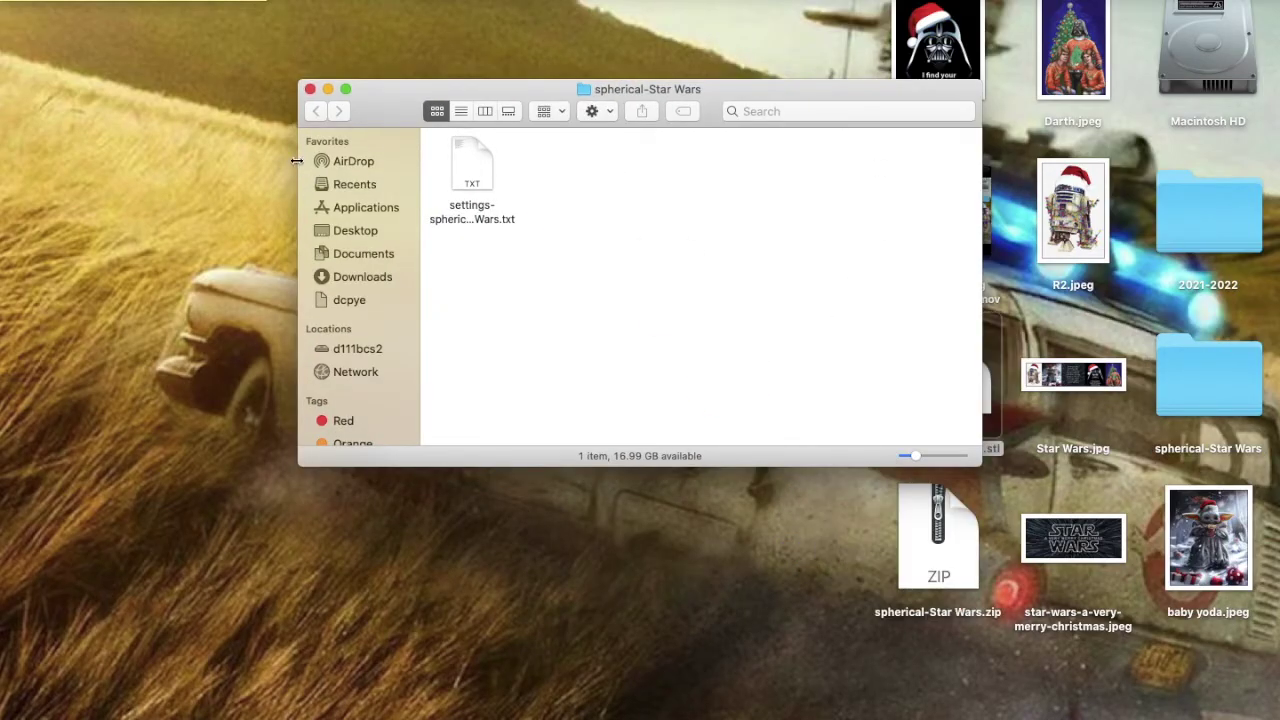
{"action": "left_click", "coordinate": [310, 89]}
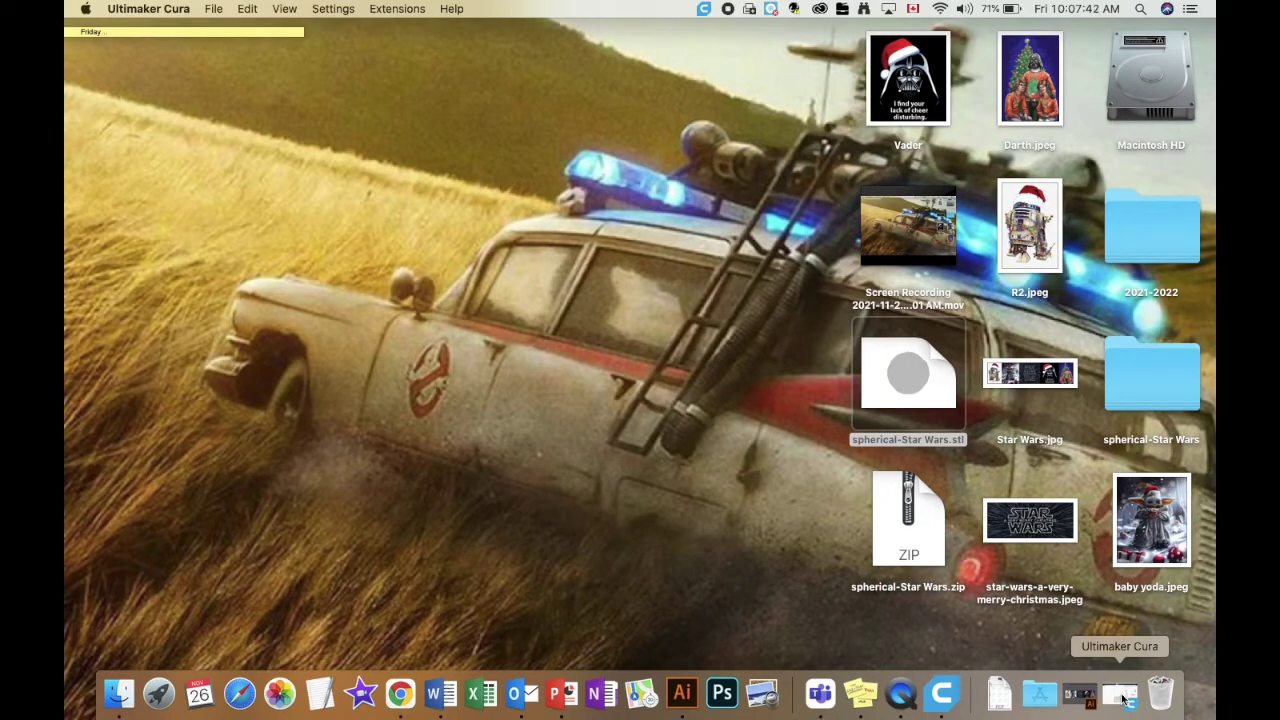
- Restore the Ultimaker Cura window with the Christmas Ball profile and empty build plate
{"action": "left_click", "coordinate": [1122, 697]}
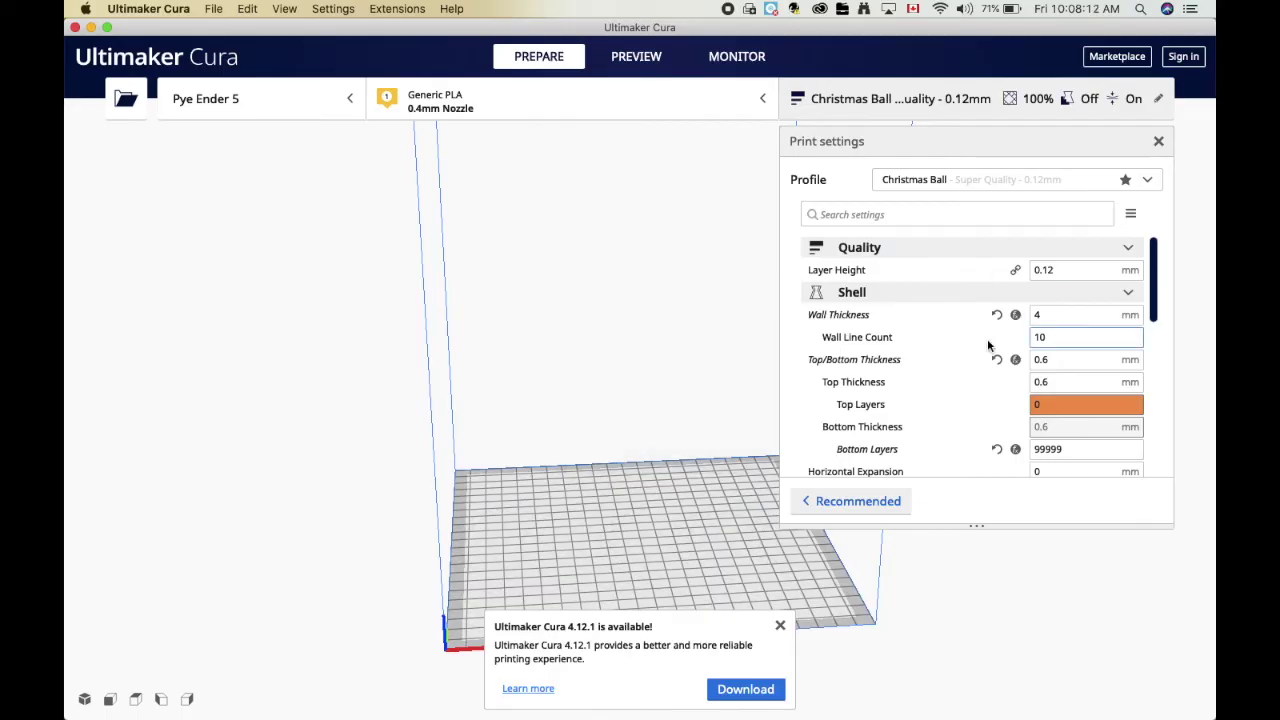
{"action": "scroll", "coordinate": [987, 340], "scroll_direction": "down", "scroll_amount": 2}
{"action": "scroll", "coordinate": [987, 344], "scroll_direction": "down", "scroll_amount": 1}
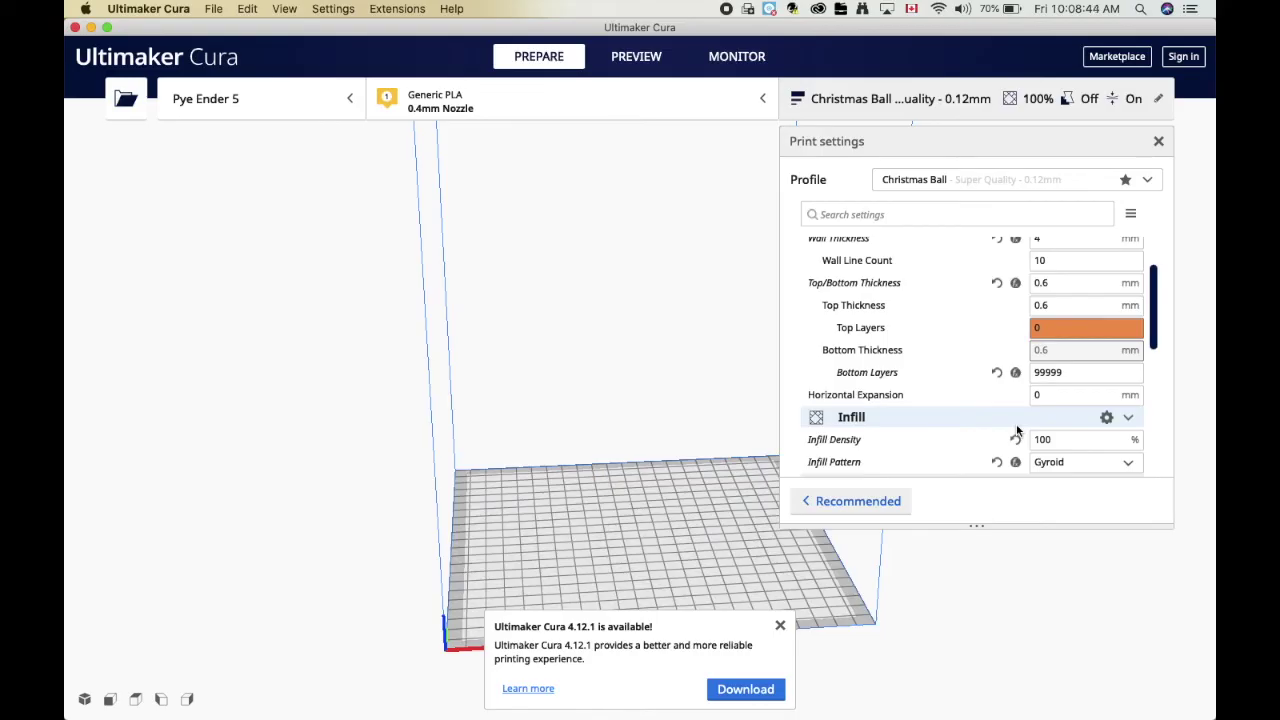
{"action": "scroll", "coordinate": [1010, 345], "scroll_direction": "up", "scroll_amount": 3}
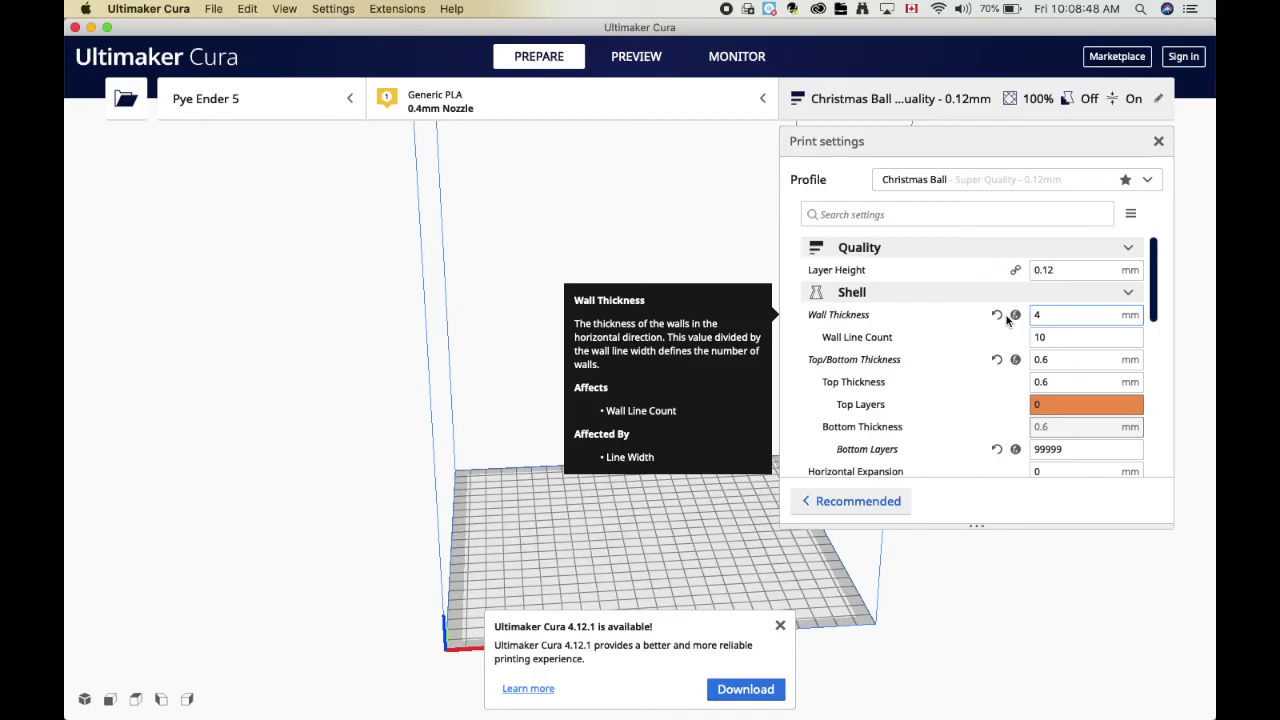
{"action": "scroll", "coordinate": [1008, 320], "scroll_direction": "down", "scroll_amount": 1}
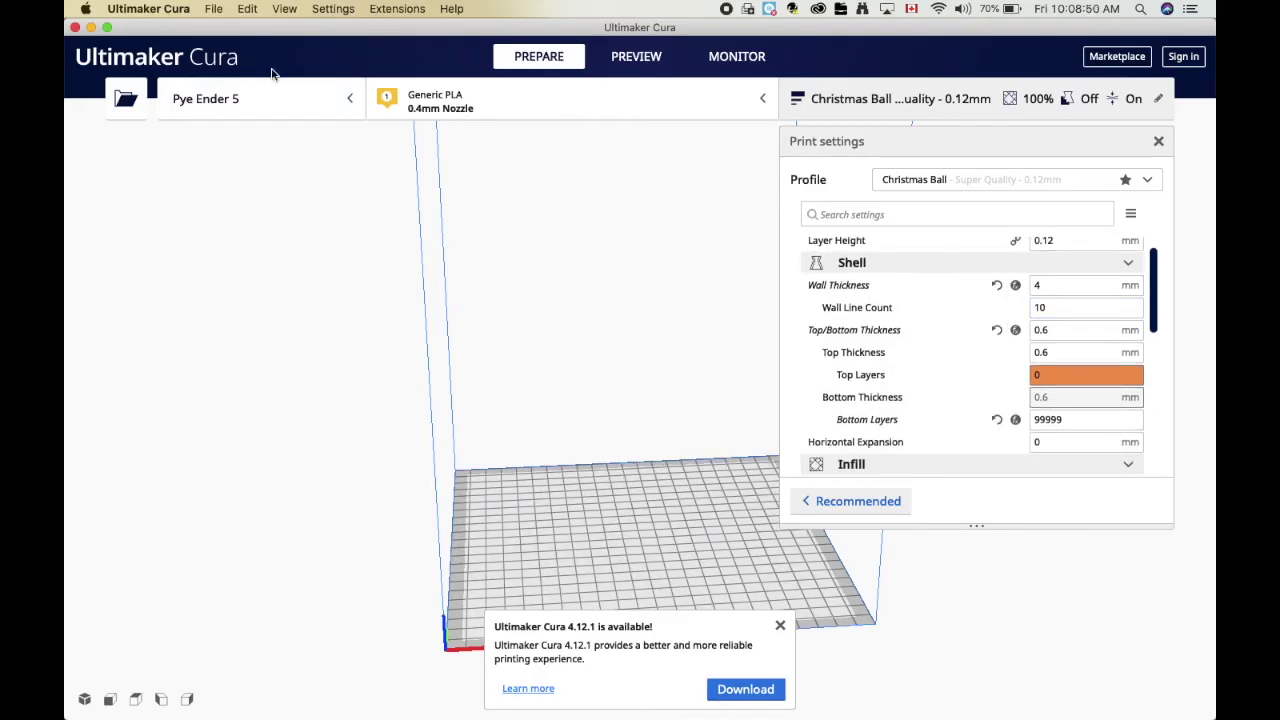
- Drag spherical-Star Wars.stl from the Desktop into Cura and inspect the 54.5 × 54.6 × 55.7 mm sphere
{"action": "left_click_drag", "start_coordinate": [256, 30], "coordinate": [180, 172]}
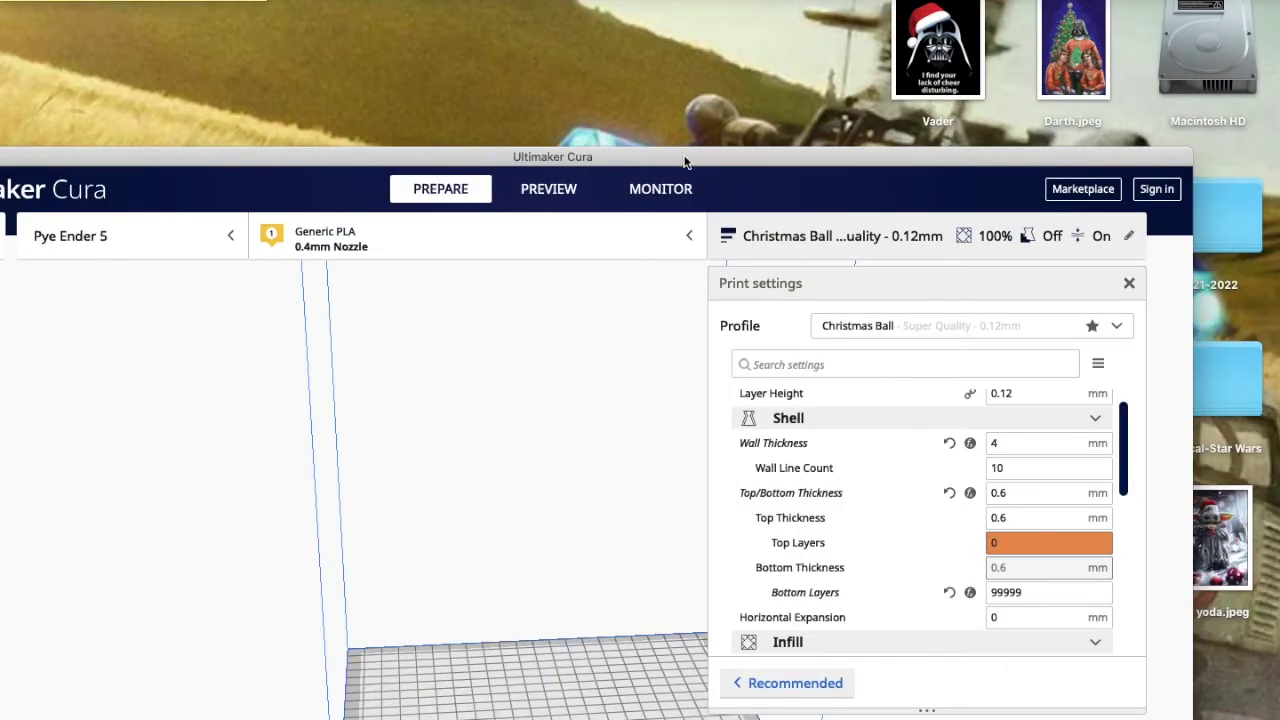
{"action": "left_click_drag", "start_coordinate": [686, 170], "coordinate": [401, 20]}
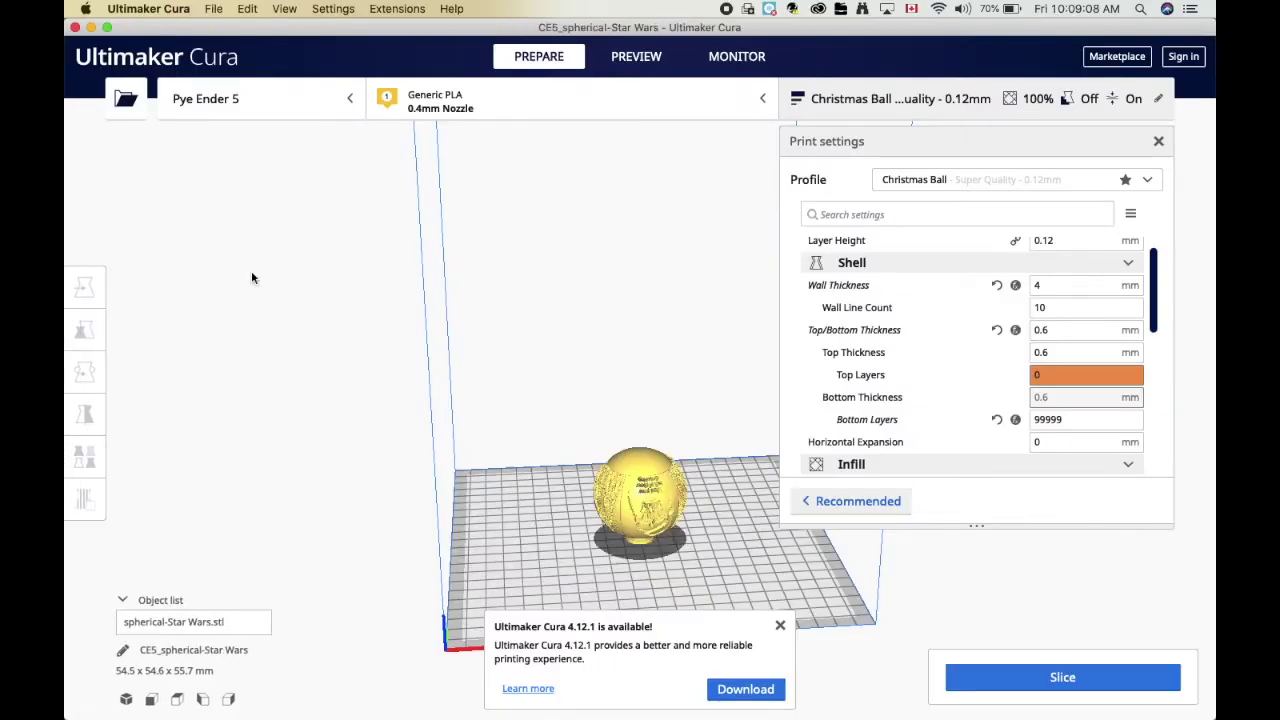
{"action": "mouse_move", "coordinate": [573, 545]}
{"action": "right_mouse_down"}
{"action": "mouse_move", "coordinate": [569, 391]}
{"action": "mouse_move", "coordinate": [509, 517]}
{"action": "mouse_move", "coordinate": [563, 536]}
{"action": "right_mouse_up"}
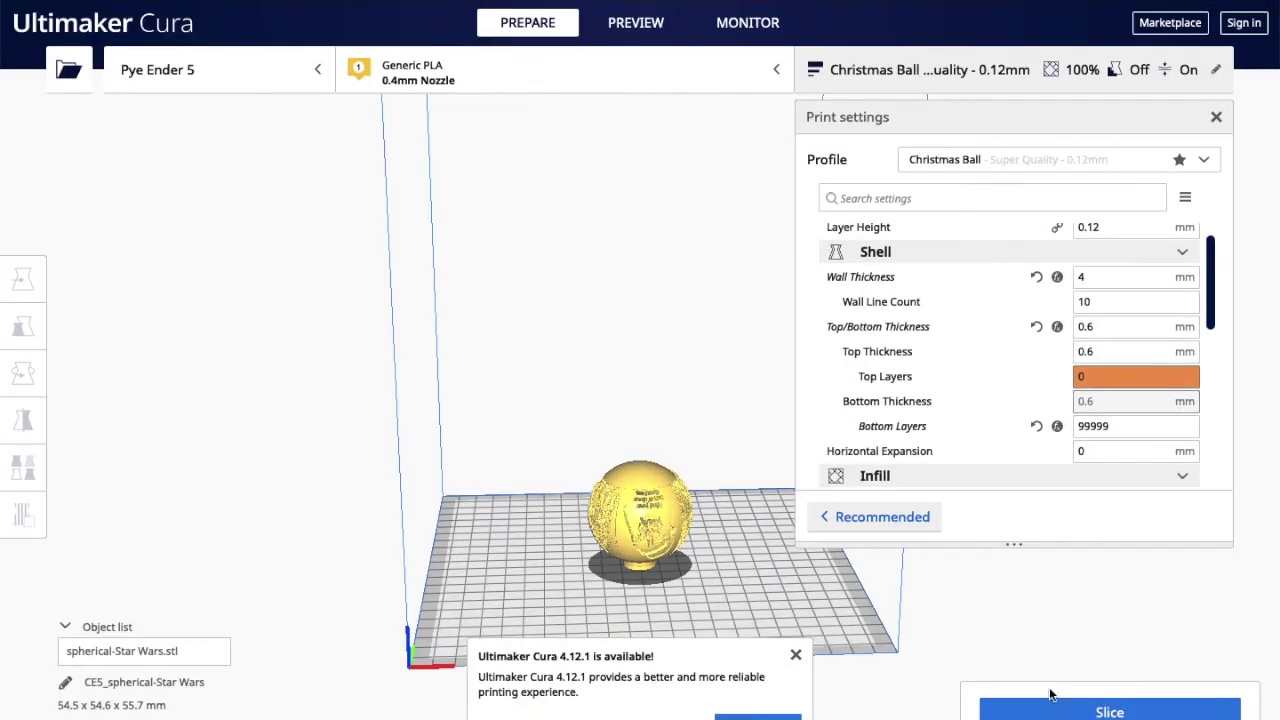
- Slice the Star Wars sphere model using the Christmas Ball profile
{"action": "left_click", "coordinate": [1045, 670]}
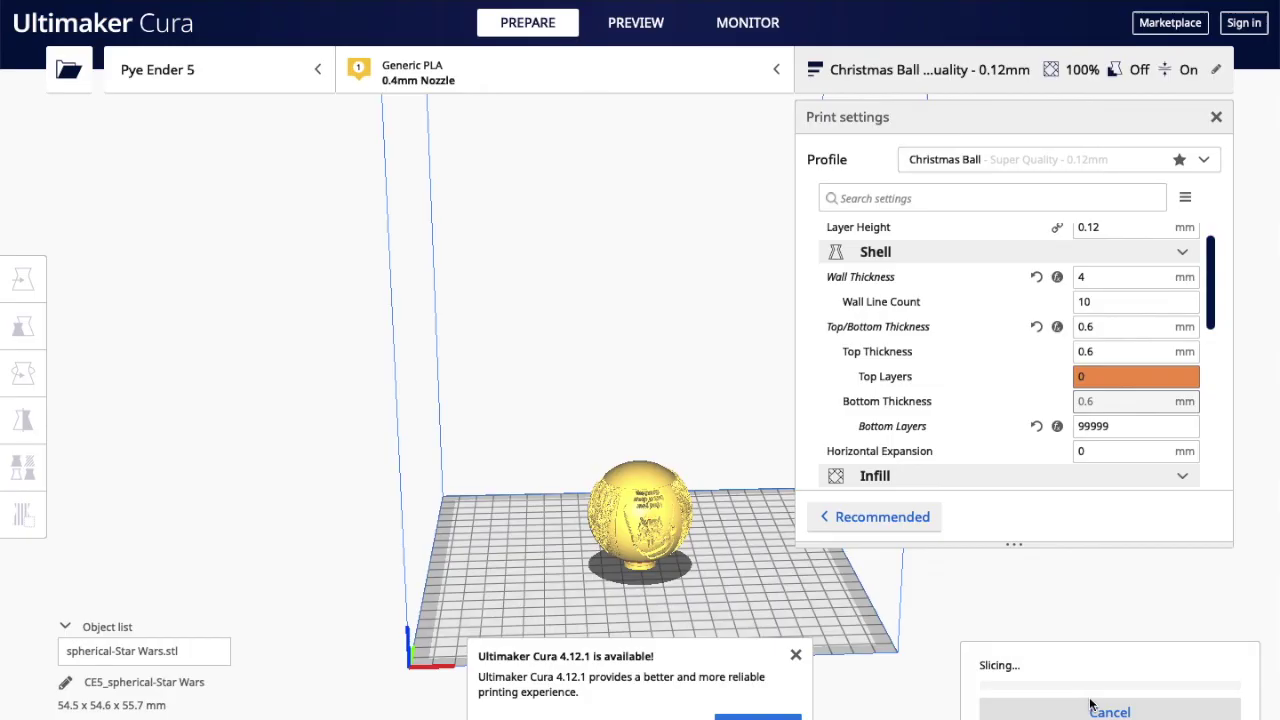